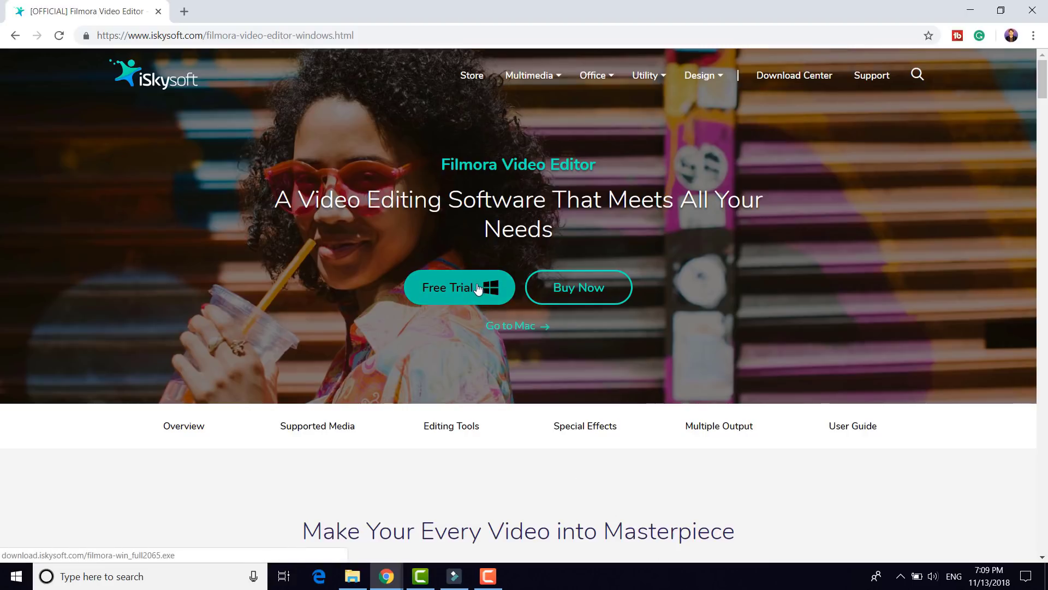
Request the Filmora free-trial installer for Windows from the iSkysoft Filmora Video Editor page
{"action": "left_click", "coordinate": [480, 299]}
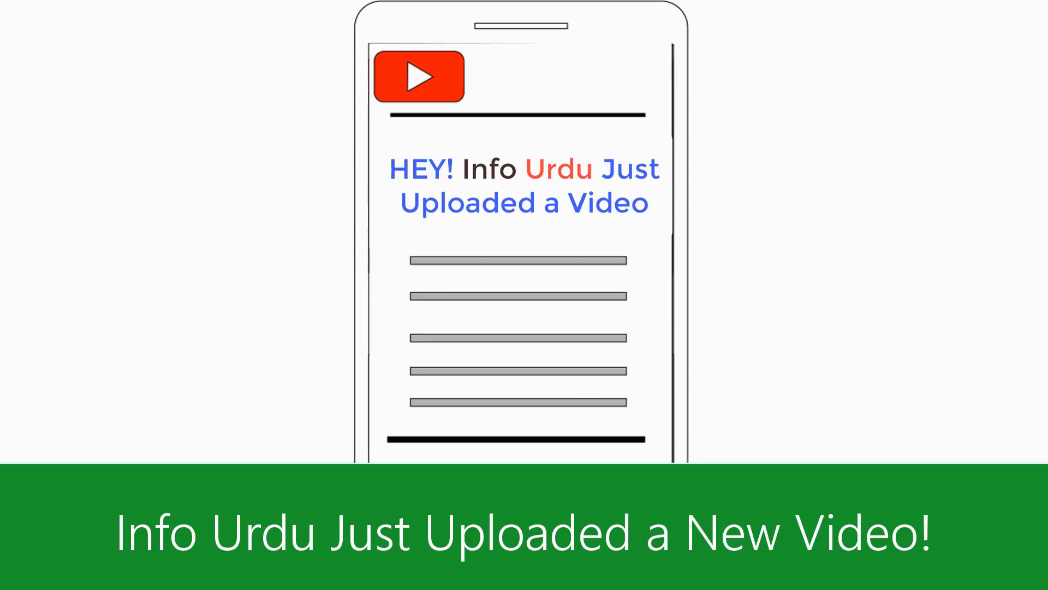
Download the 1,169 KB filmora-win_setup installer and return to the desktop with the Filmora shortcut
{"action": "left_click", "coordinate": [479, 299]}
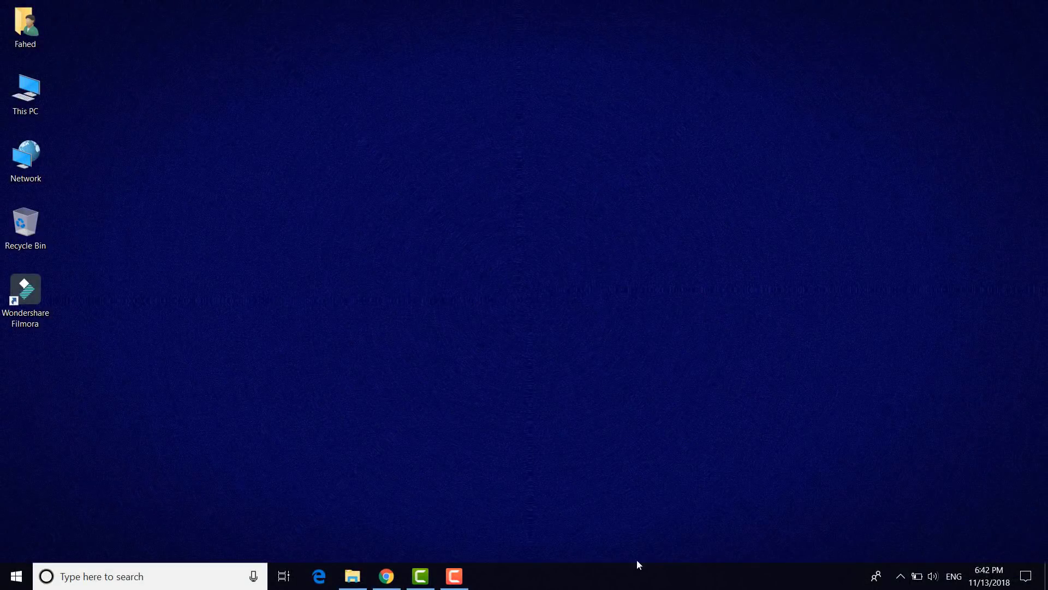
Launch Filmora from the desktop icon, keep the 16:9 aspect ratio and start Full Feature Mode
{"action": "double_click", "coordinate": [45, 287]}
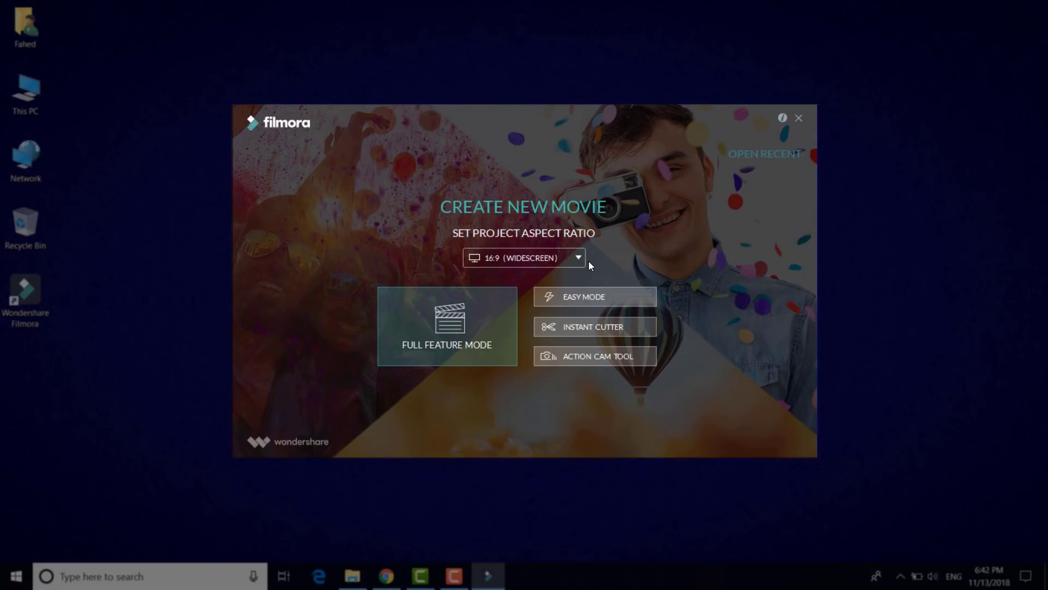
{"action": "left_click", "coordinate": [579, 260]}
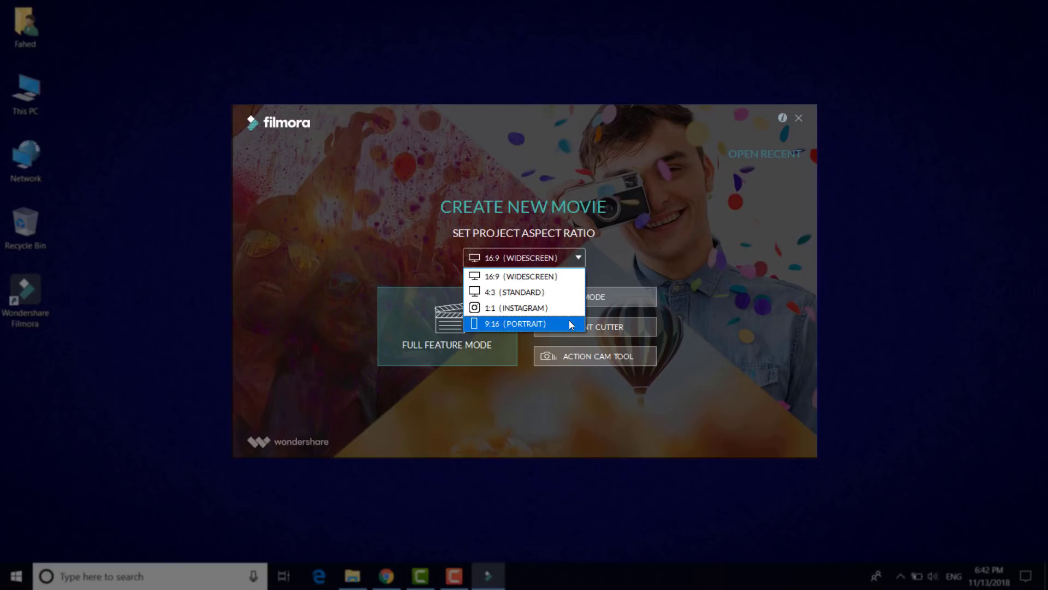
{"action": "left_click", "coordinate": [603, 267]}
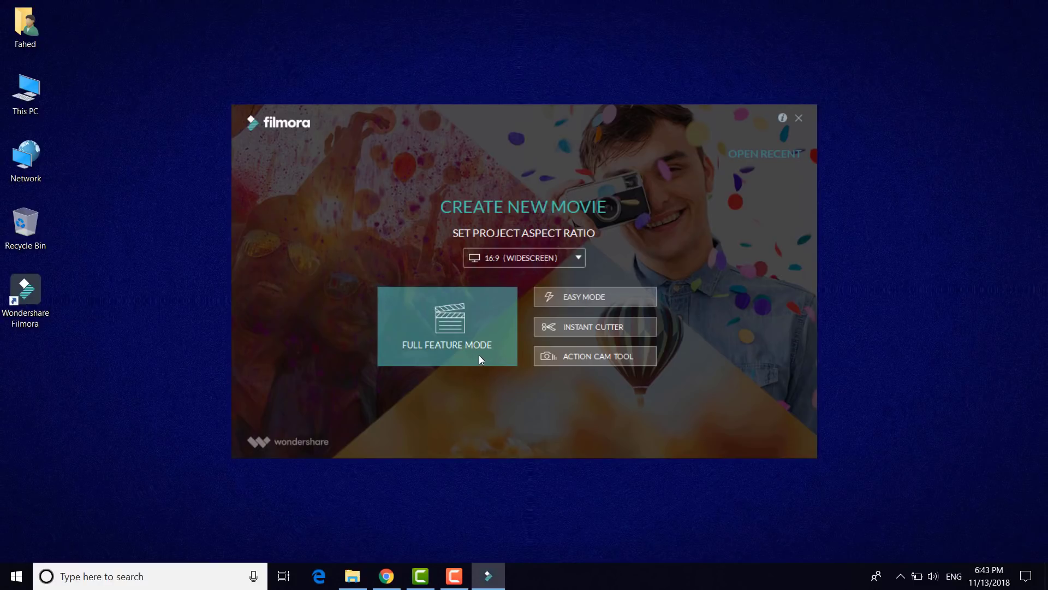
{"action": "left_click", "coordinate": [479, 354]}
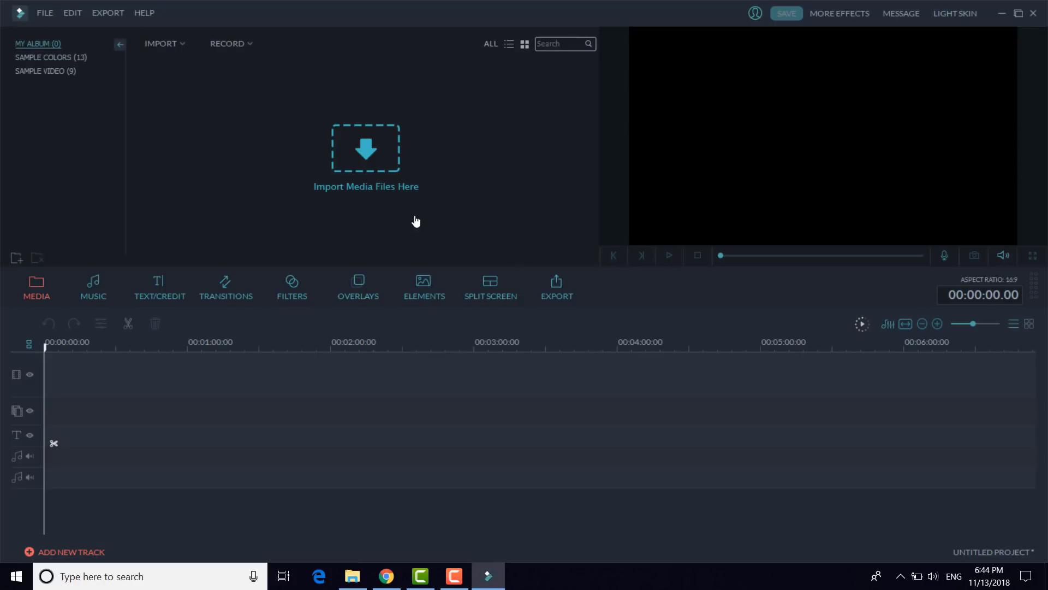
Import the top tech products video and drag it onto the timeline's video track
{"action": "left_click", "coordinate": [388, 187]}
{"action": "left_click", "coordinate": [163, 104]}
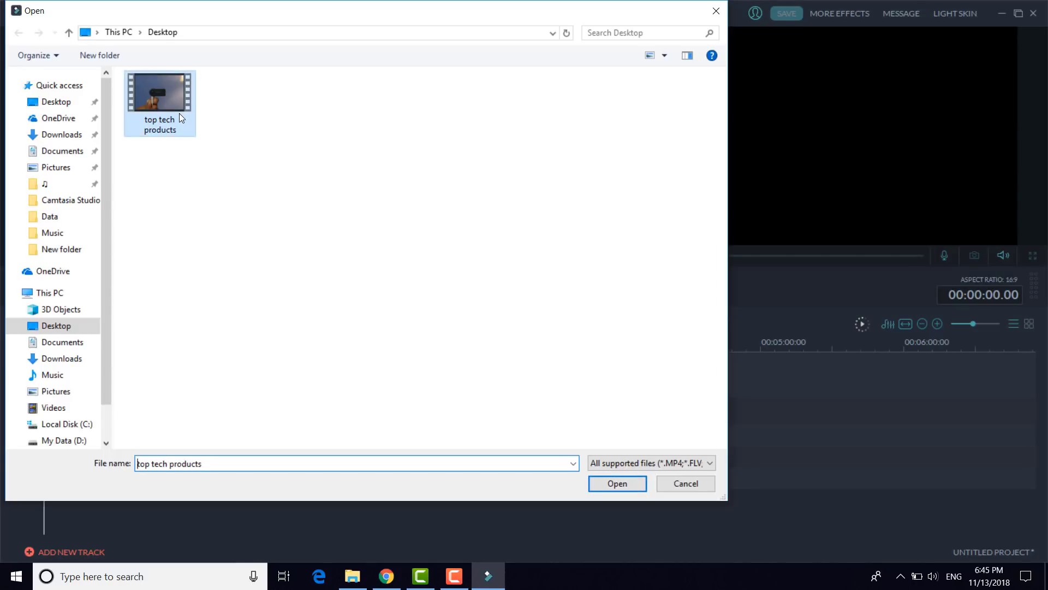
{"action": "left_click", "coordinate": [627, 486]}
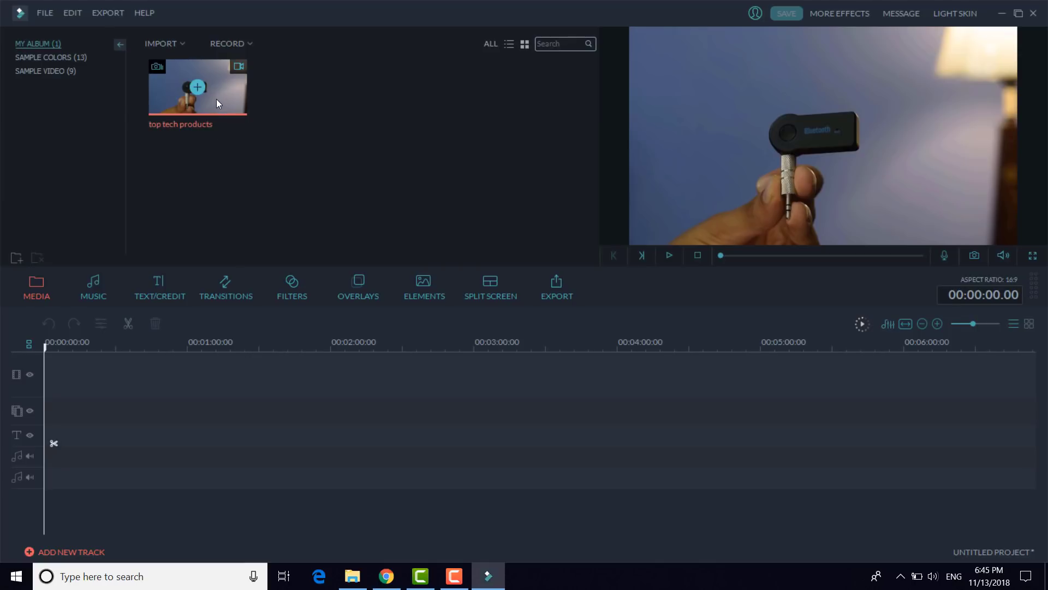
{"action": "left_click_drag", "start_coordinate": [216, 99], "coordinate": [158, 377]}
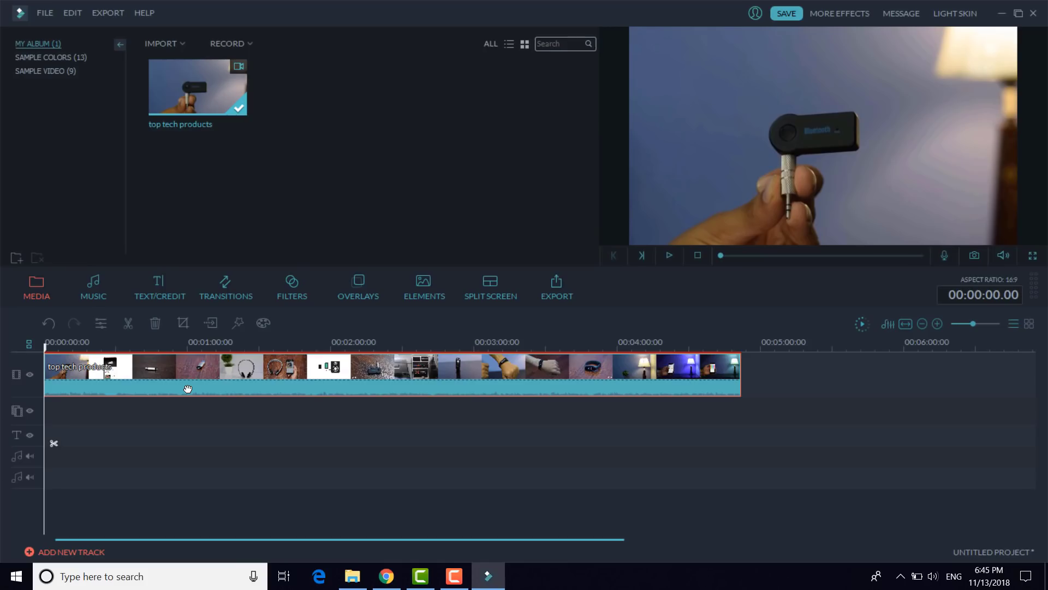
In the clip's Edit panel, try raising contrast and lowering saturation to 55
{"action": "left_click", "coordinate": [101, 323]}
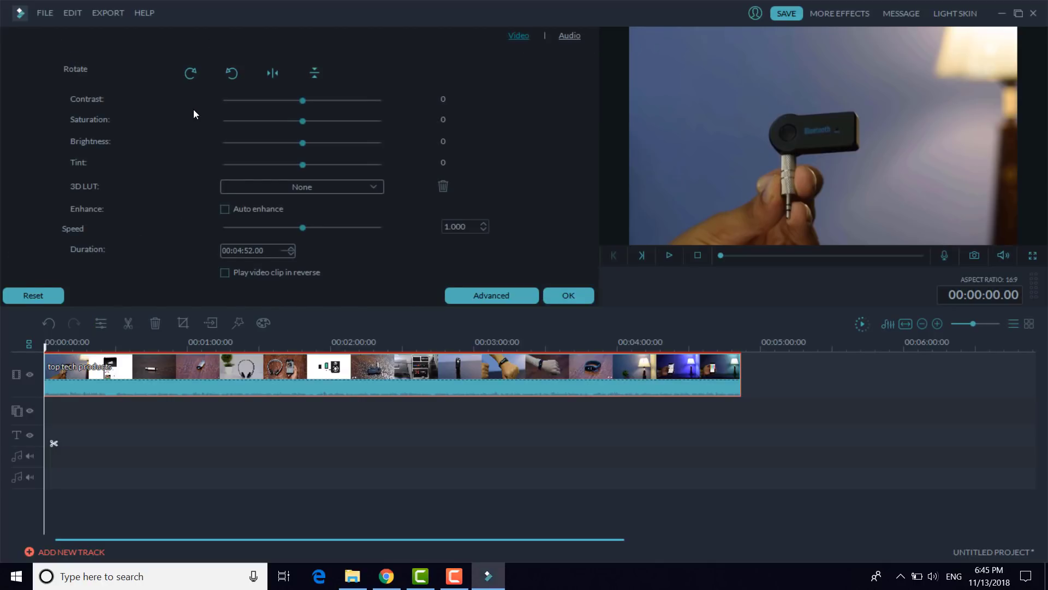
{"action": "left_click_drag", "start_coordinate": [303, 100], "coordinate": [363, 128]}
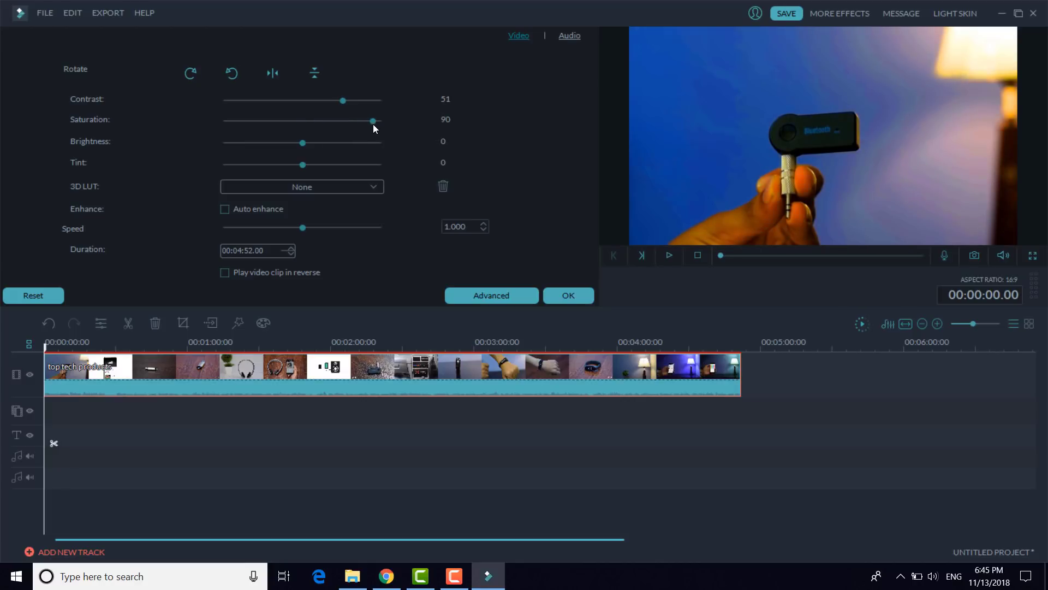
{"action": "left_click_drag", "start_coordinate": [369, 124], "coordinate": [324, 142]}
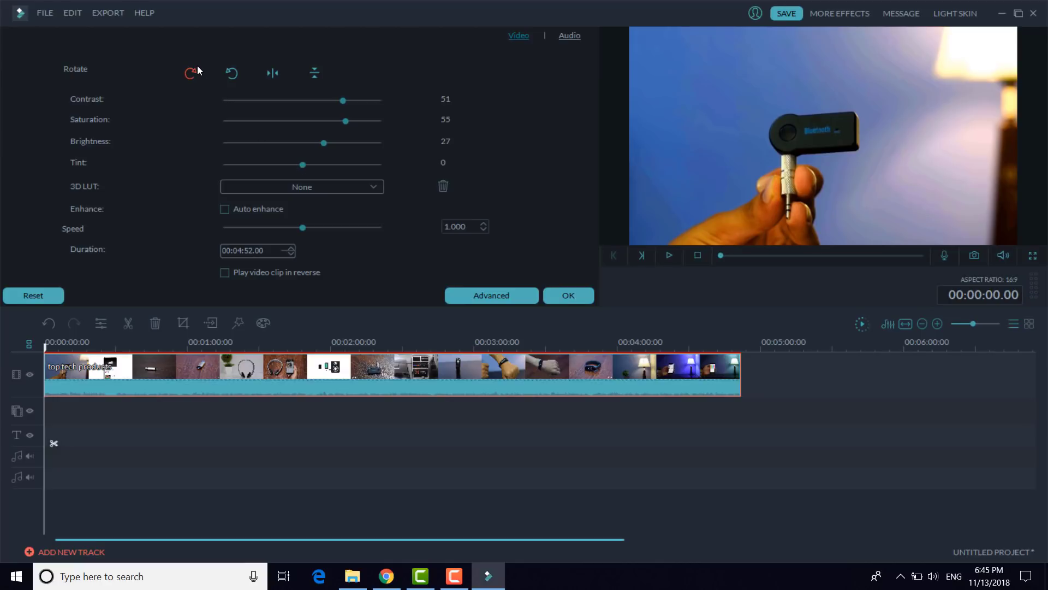
Rotate the clip through a full 360° and flip it horizontally and back
{"action": "left_click", "coordinate": [191, 73]}
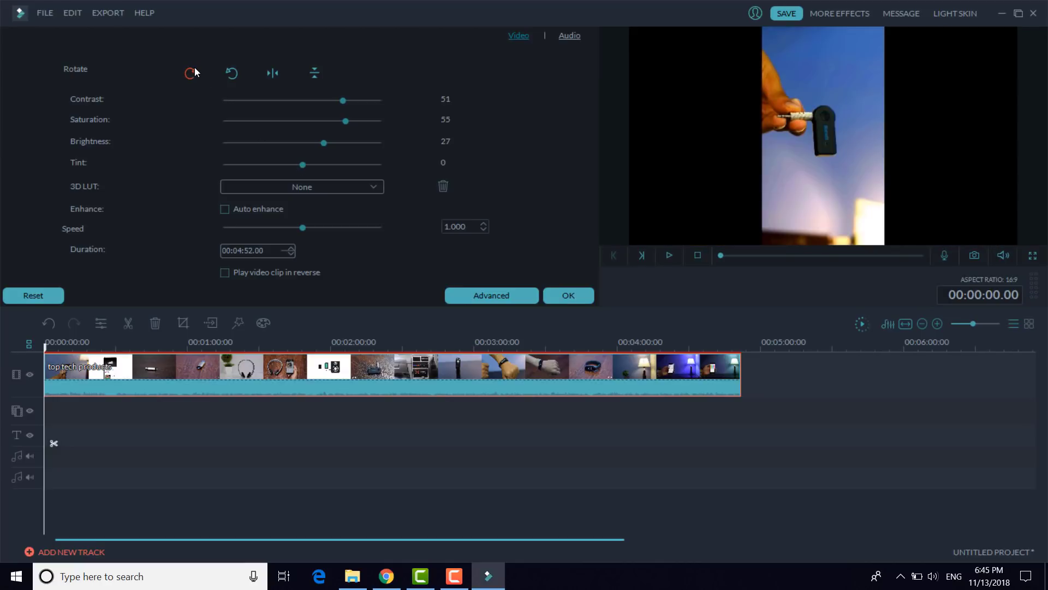
{"action": "left_click", "coordinate": [192, 71]}
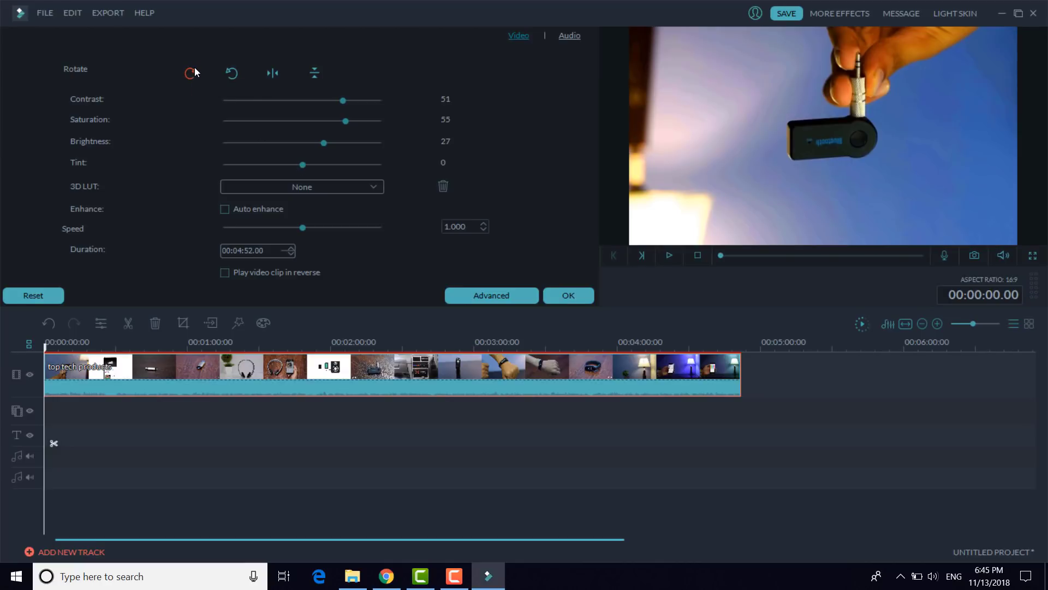
{"action": "left_click", "coordinate": [192, 72]}
{"action": "left_click", "coordinate": [195, 69]}
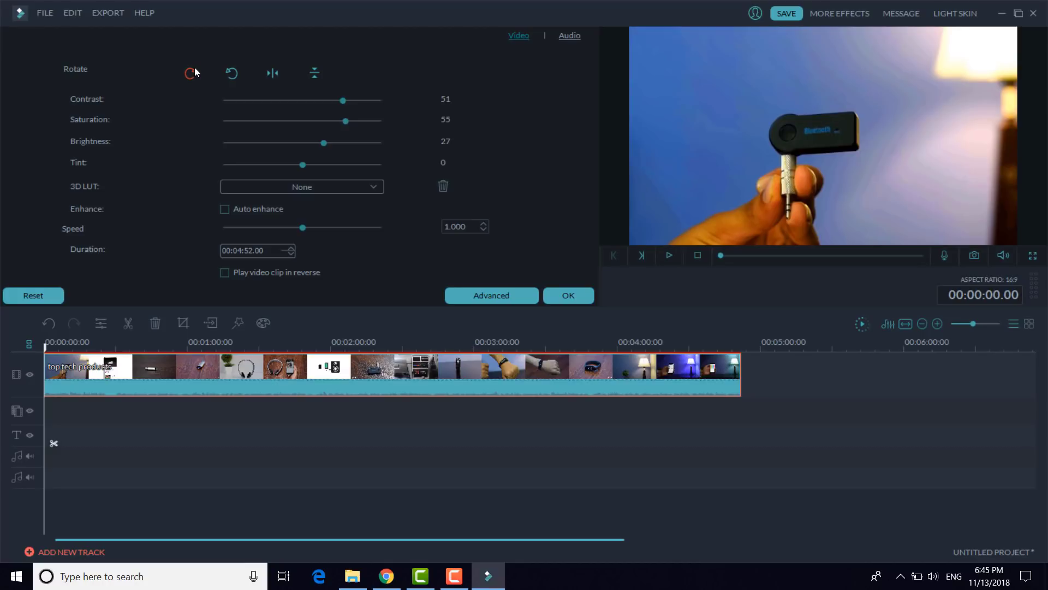
{"action": "left_click", "coordinate": [271, 74]}
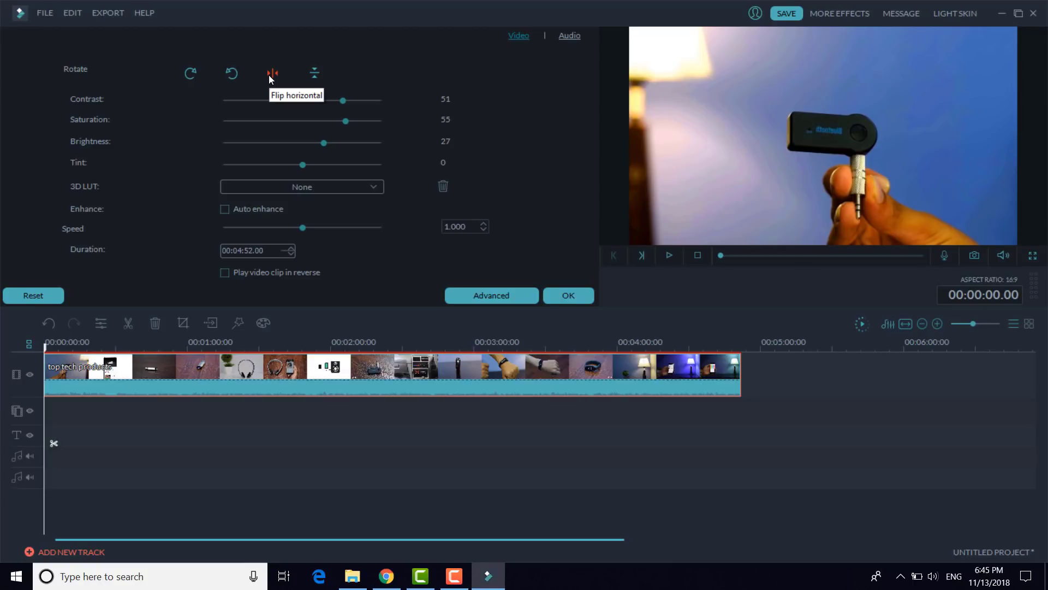
{"action": "left_click", "coordinate": [268, 74]}
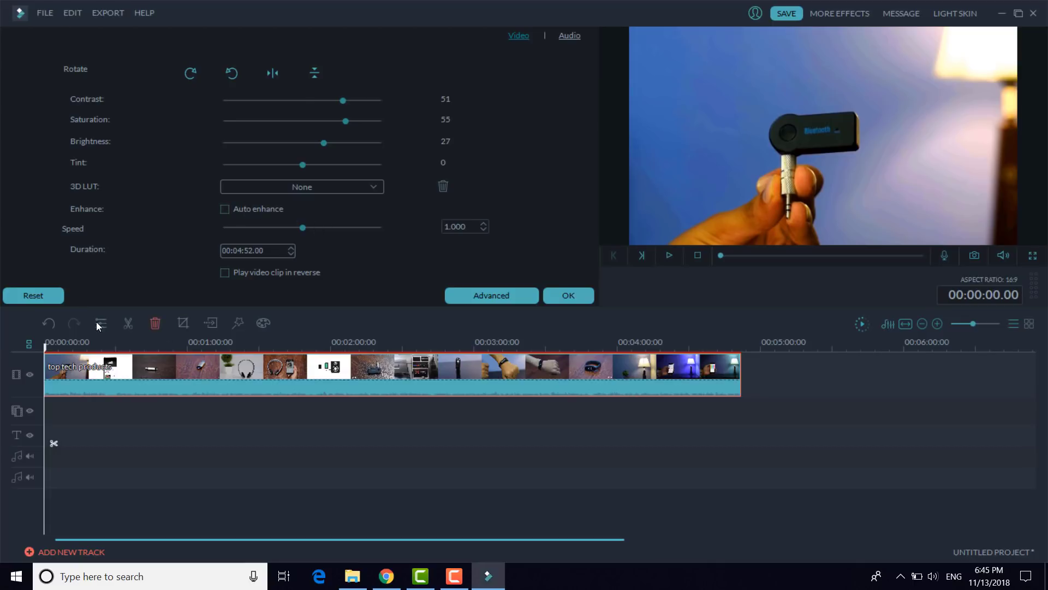
Reset the colour adjustments, confirm with OK, and delete the clip from the timeline
{"action": "left_click", "coordinate": [32, 295]}
{"action": "left_click", "coordinate": [564, 299]}
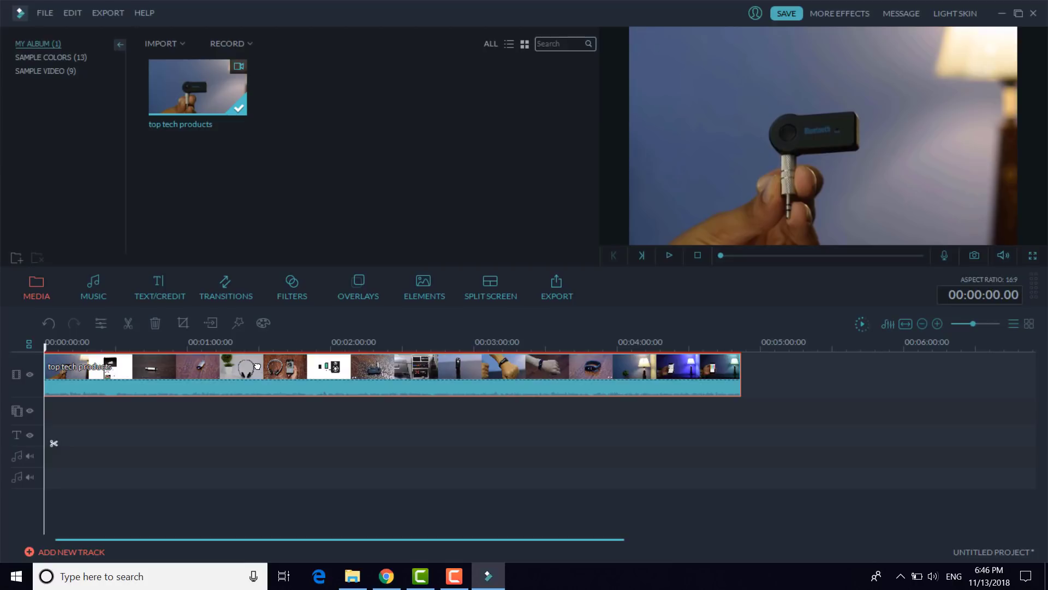
{"action": "key", "text": "Delete"}
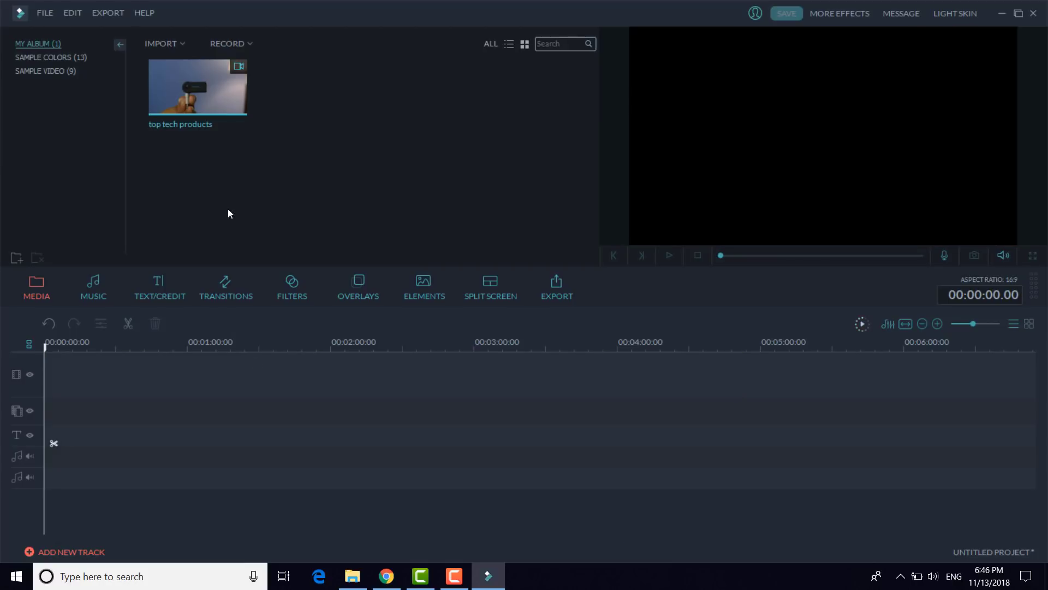
Put the top tech products clip back on the timeline and split it at 00:02:27.17
{"action": "left_click_drag", "start_coordinate": [220, 100], "coordinate": [175, 375]}
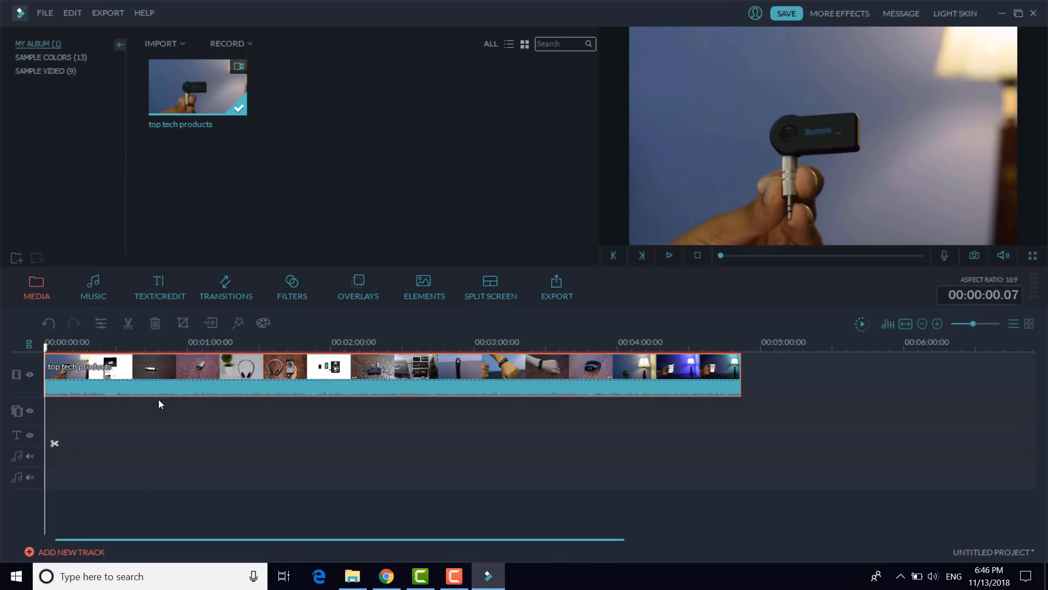
{"action": "left_click", "coordinate": [396, 347]}
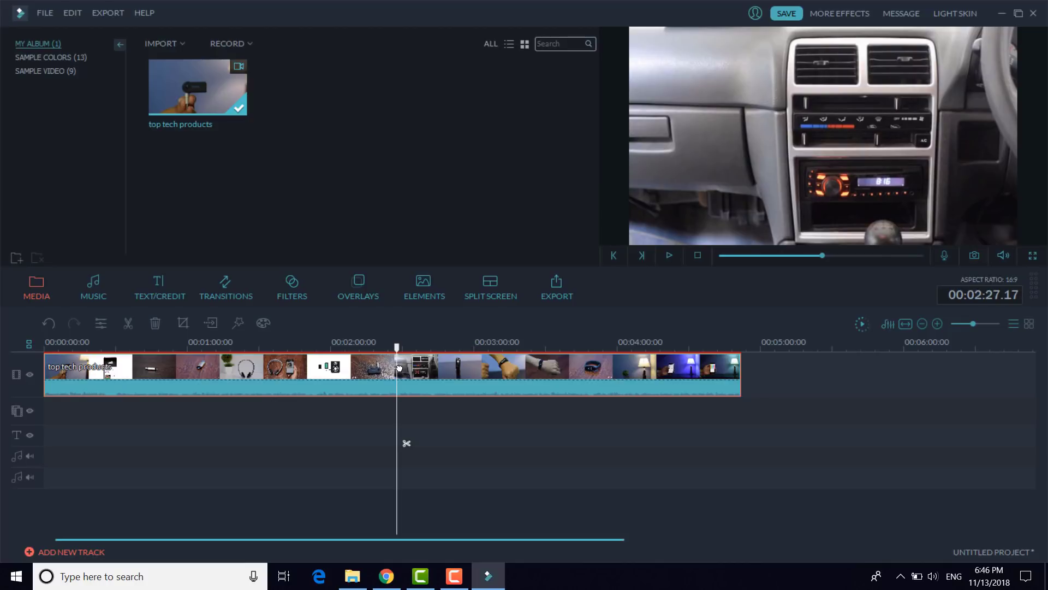
{"action": "left_click", "coordinate": [128, 324]}
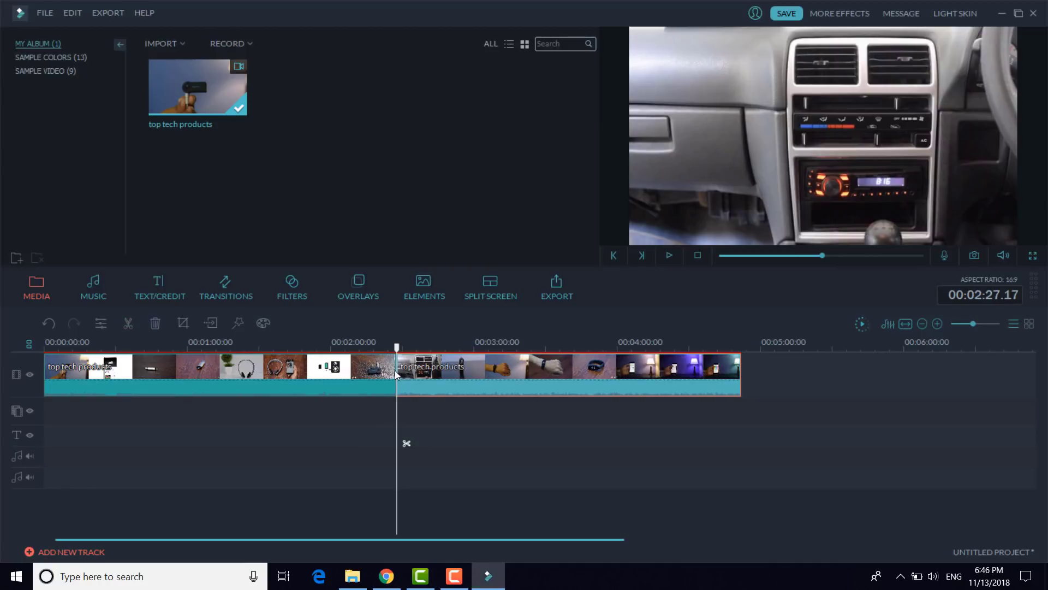
{"action": "left_click_drag", "start_coordinate": [398, 369], "coordinate": [371, 370]}
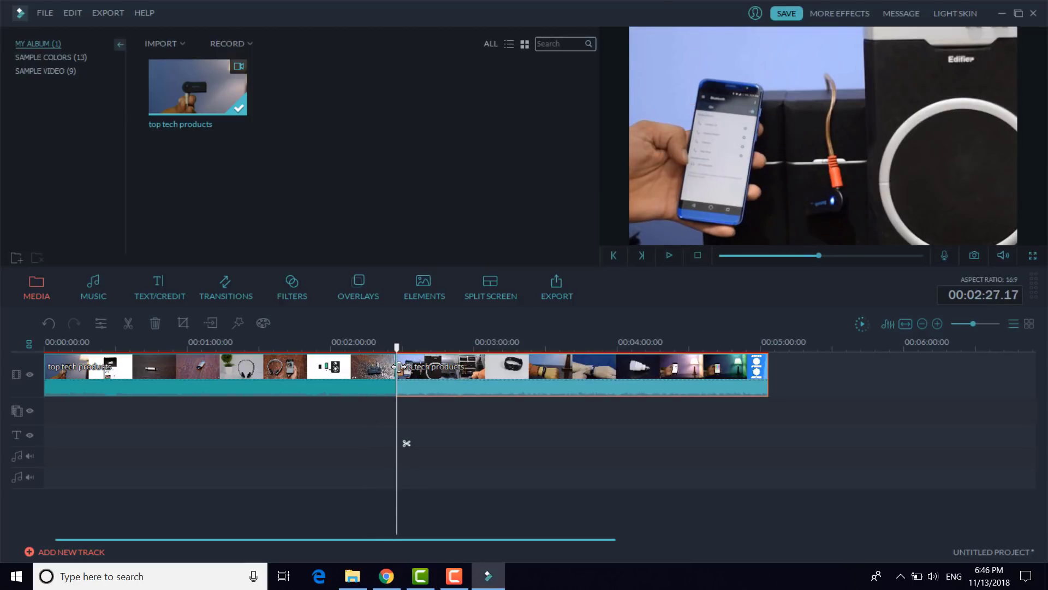
{"action": "left_click_drag", "start_coordinate": [397, 369], "coordinate": [424, 366]}
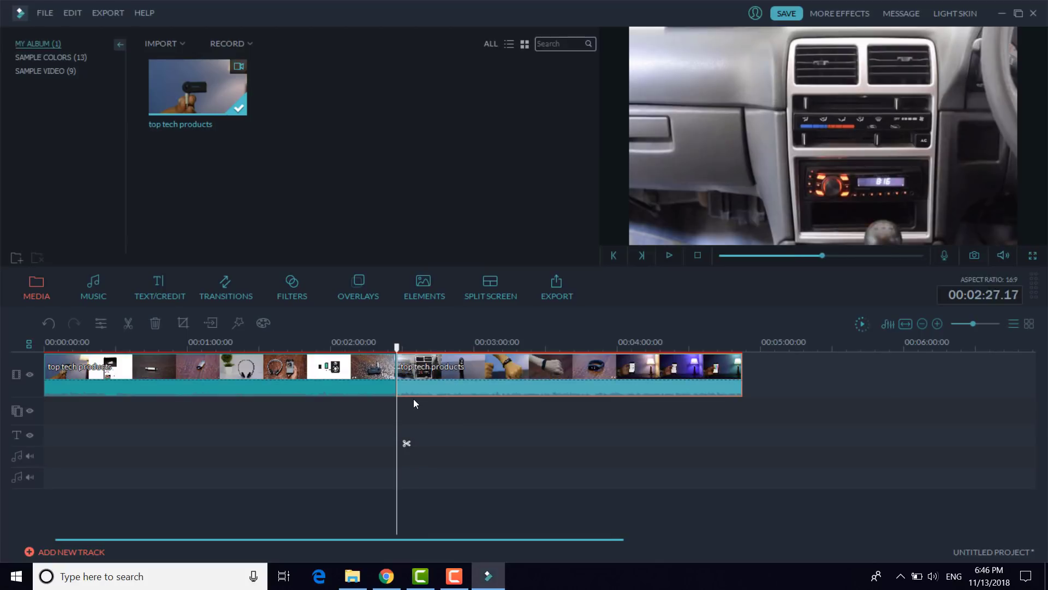
Split again at 00:02:49.10 and delete the short clip at about 02:27
{"action": "left_click_drag", "start_coordinate": [455, 347], "coordinate": [456, 347]}
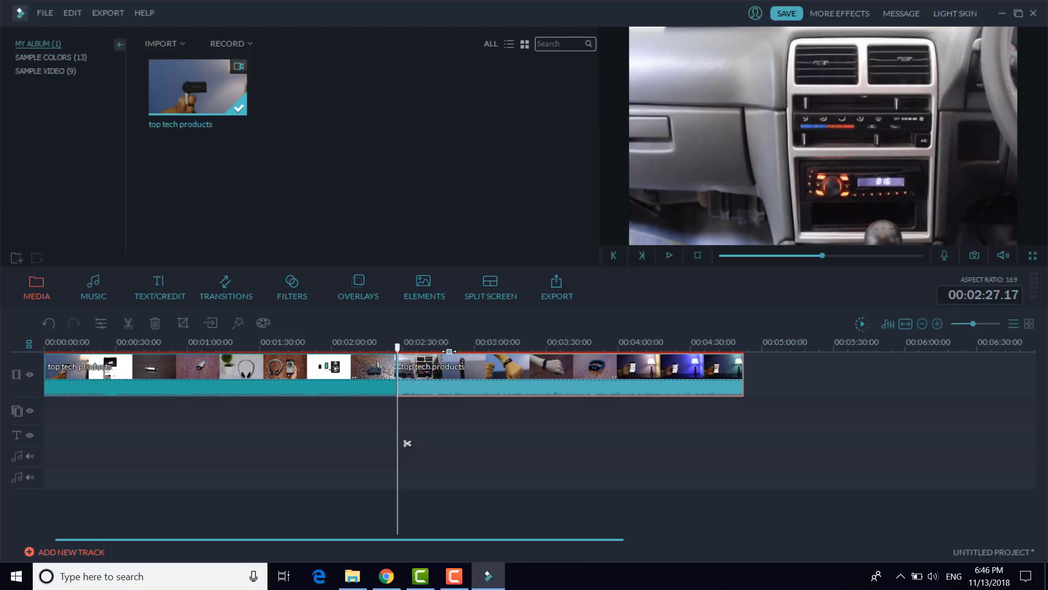
{"action": "left_click", "coordinate": [449, 351]}
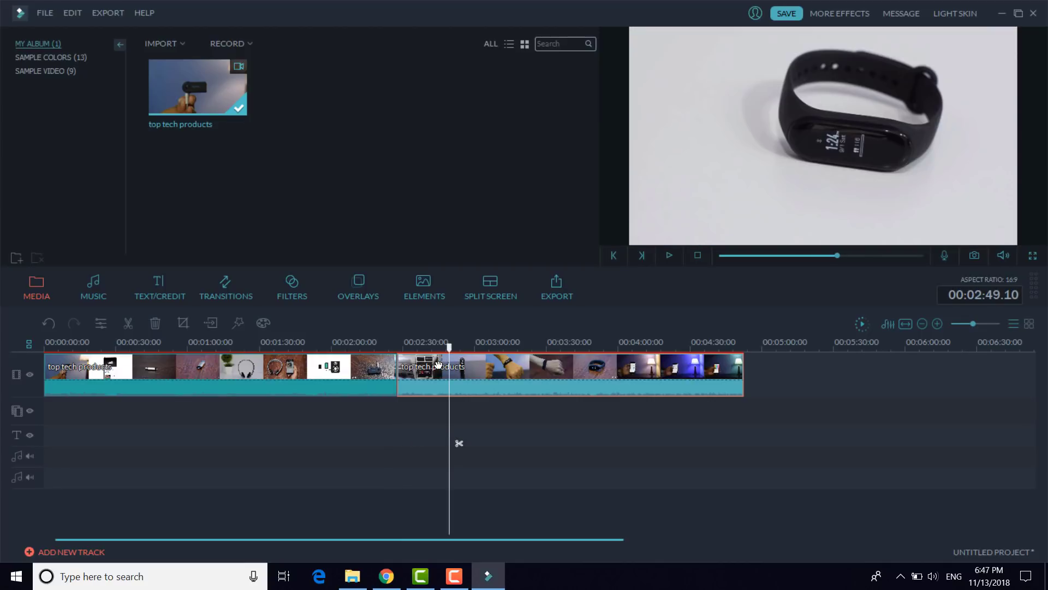
{"action": "left_click", "coordinate": [129, 326]}
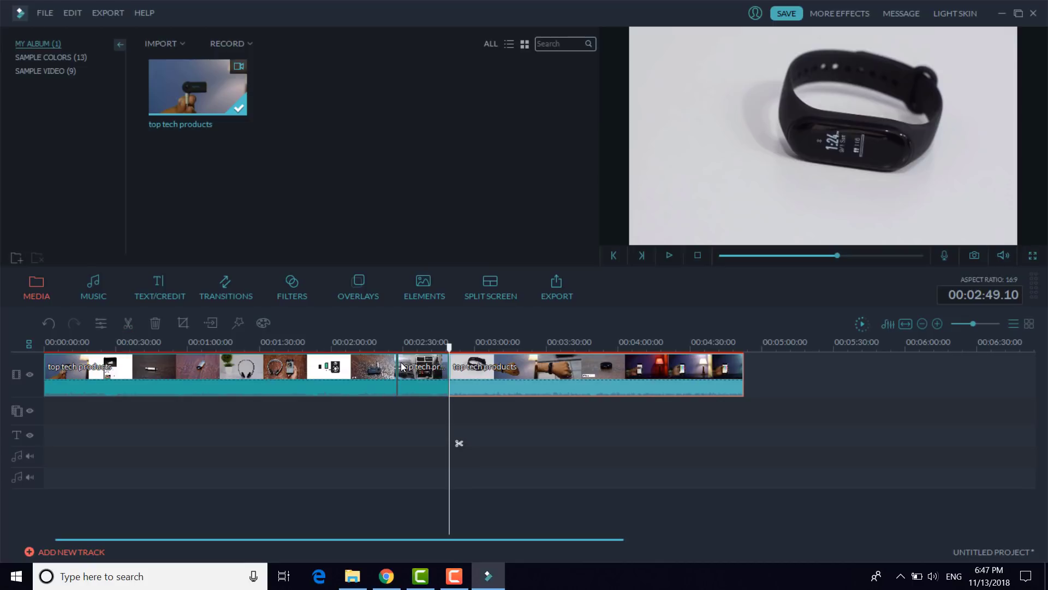
{"action": "left_click", "coordinate": [430, 369]}
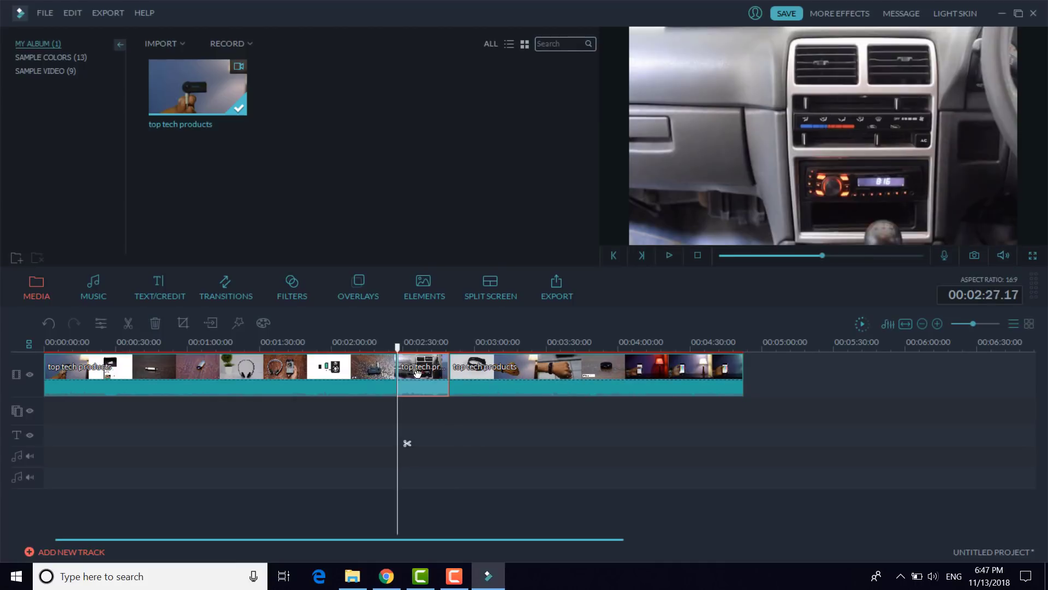
{"action": "right_click", "coordinate": [427, 373]}
{"action": "left_click", "coordinate": [437, 362]}
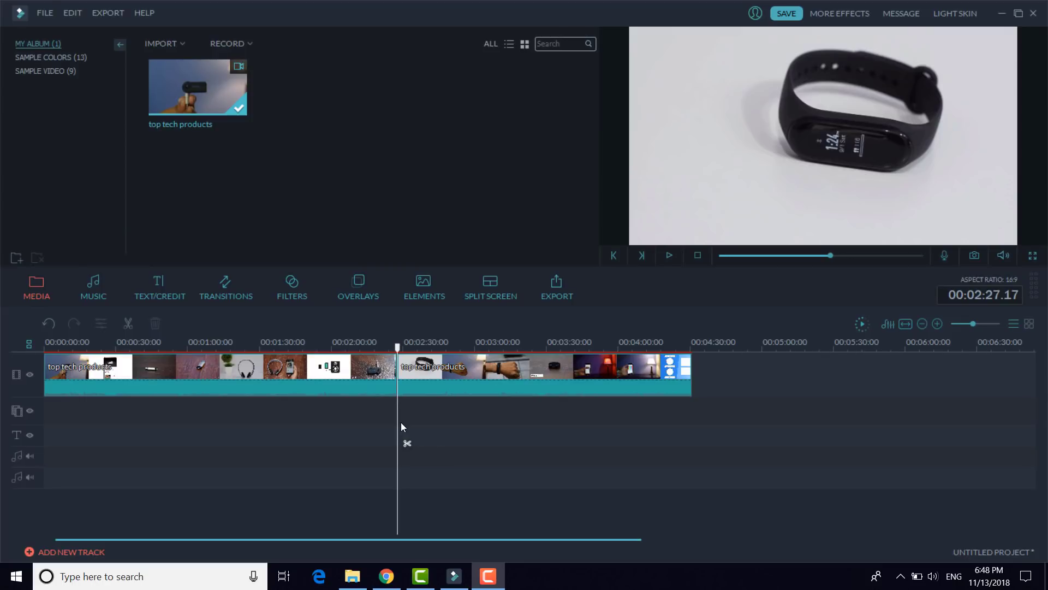
Preview the Fade, Dissolve, Bar and Blind_1 transitions in the Transitions library
{"action": "left_click", "coordinate": [232, 294]}
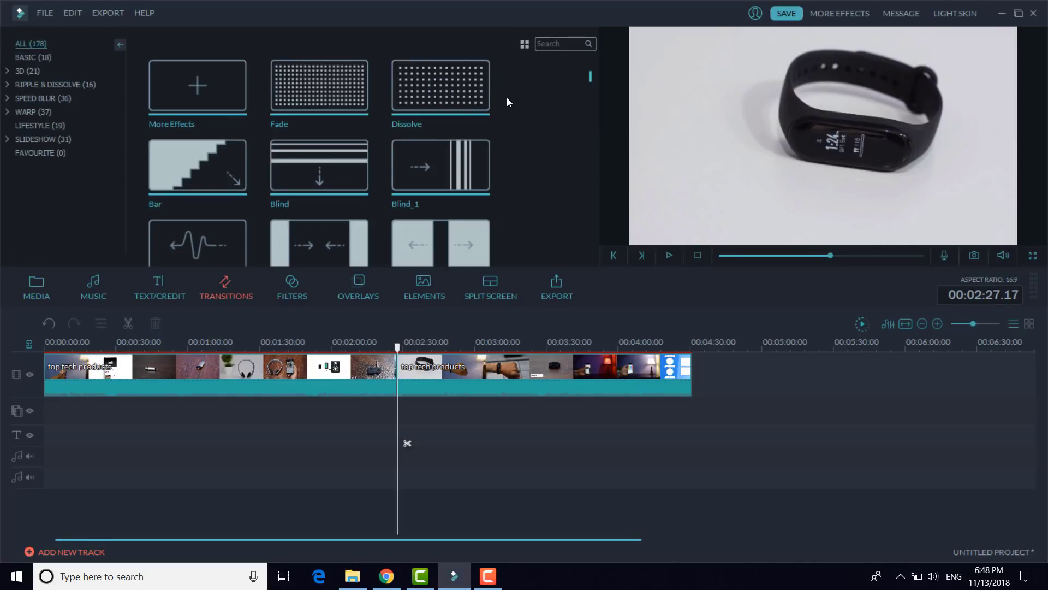
{"action": "mouse_move", "coordinate": [590, 78]}
{"action": "left_mouse_down"}
{"action": "mouse_move", "coordinate": [589, 105]}
{"action": "mouse_move", "coordinate": [585, 68]}
{"action": "left_mouse_up"}
{"action": "left_click", "coordinate": [367, 88]}
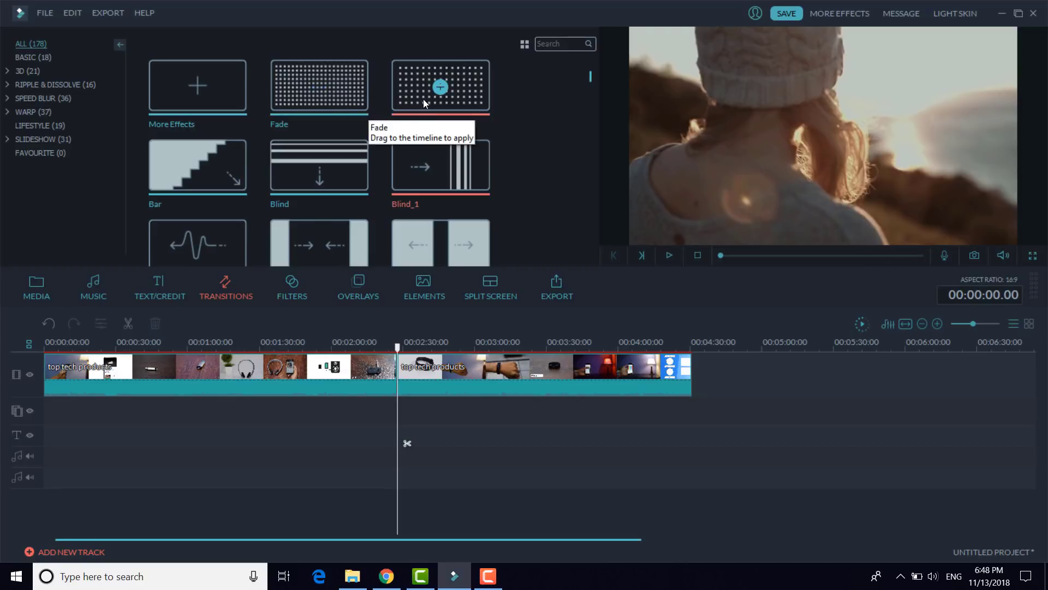
{"action": "left_click", "coordinate": [425, 98]}
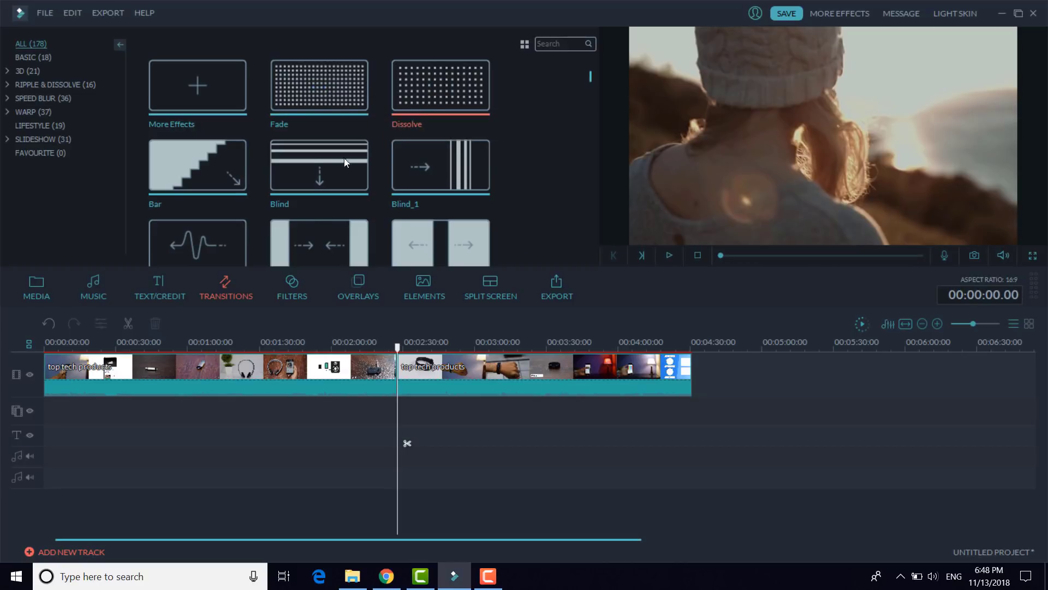
{"action": "left_click", "coordinate": [228, 166]}
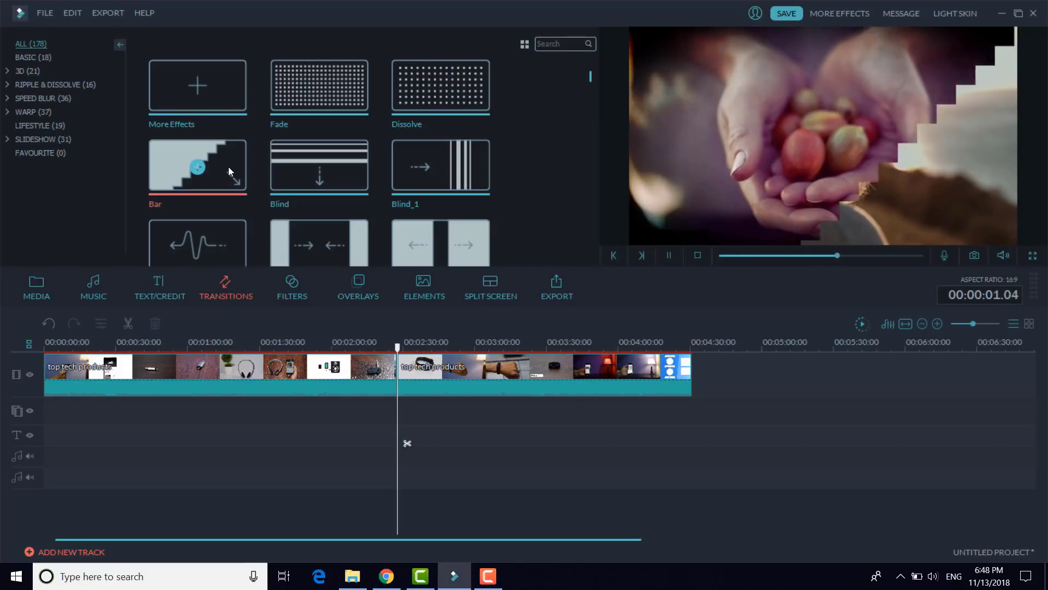
{"action": "left_click", "coordinate": [415, 166]}
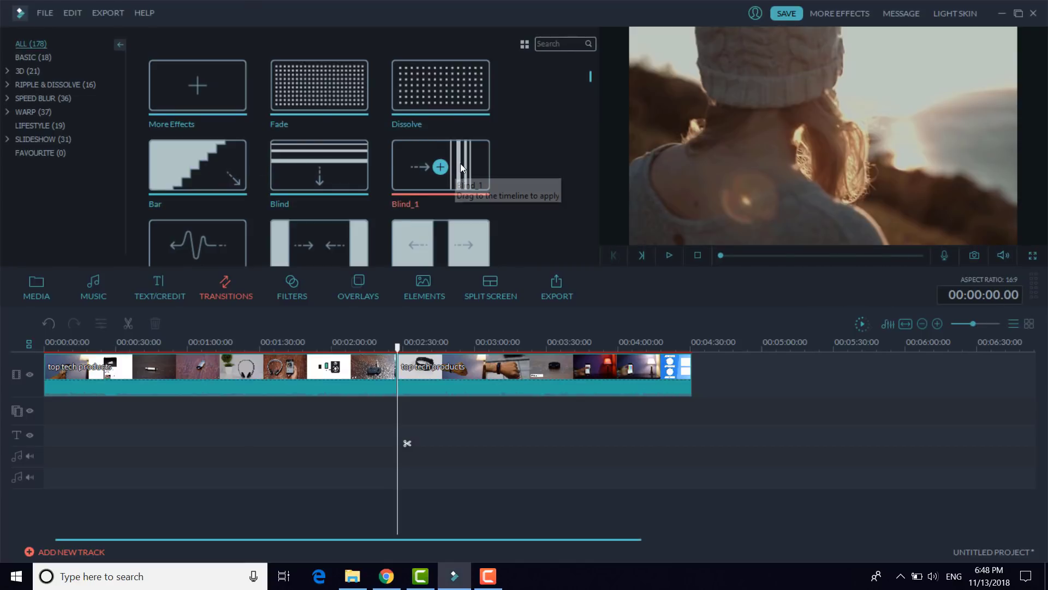
Try Blind_1 and another transition at the clip junction, playing back each one
{"action": "left_click_drag", "start_coordinate": [461, 163], "coordinate": [399, 373]}
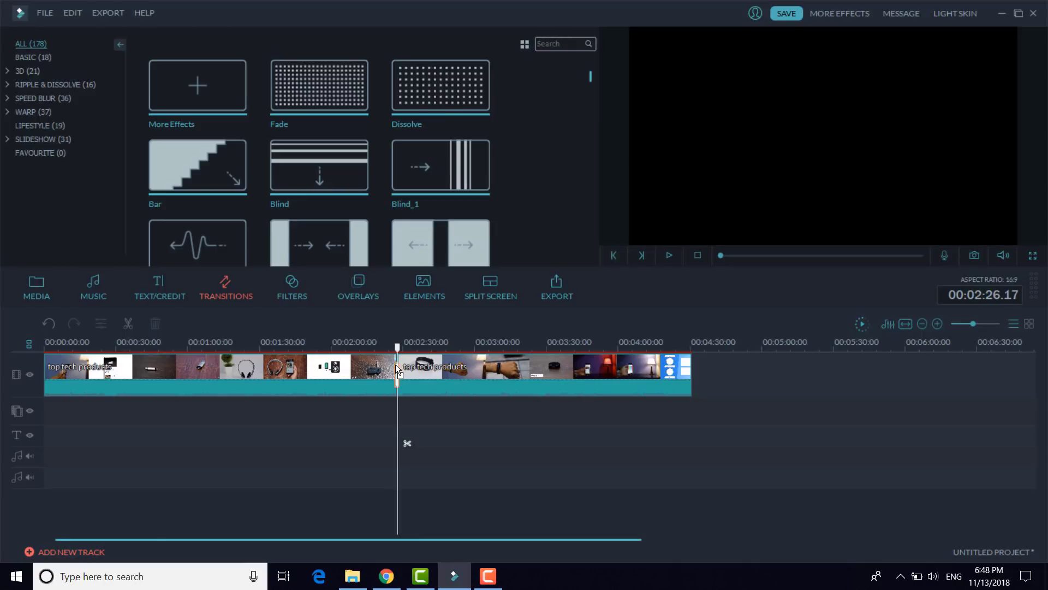
{"action": "left_click", "coordinate": [669, 257]}
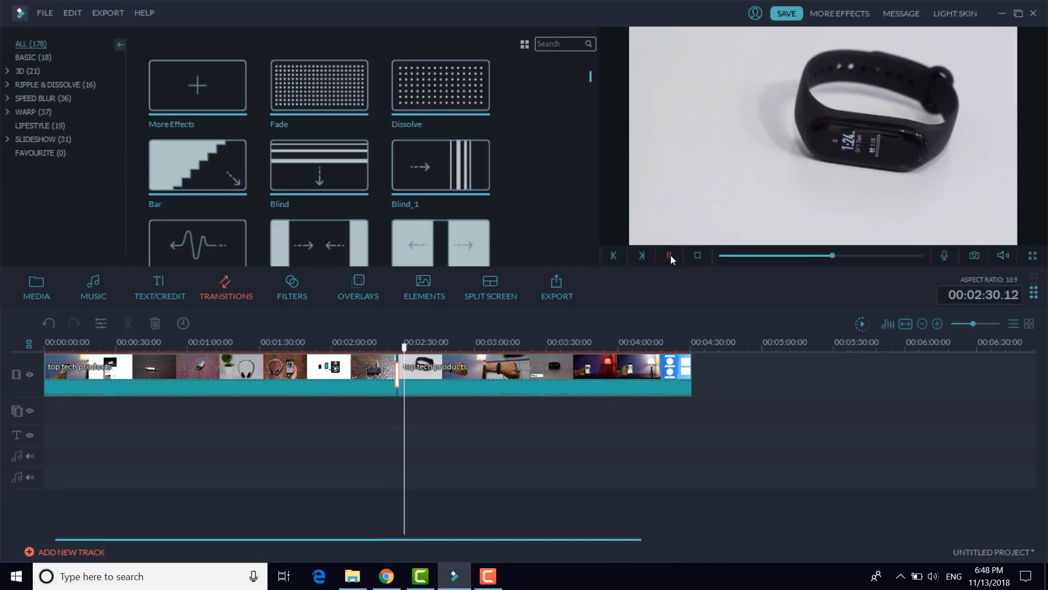
{"action": "left_click", "coordinate": [670, 255]}
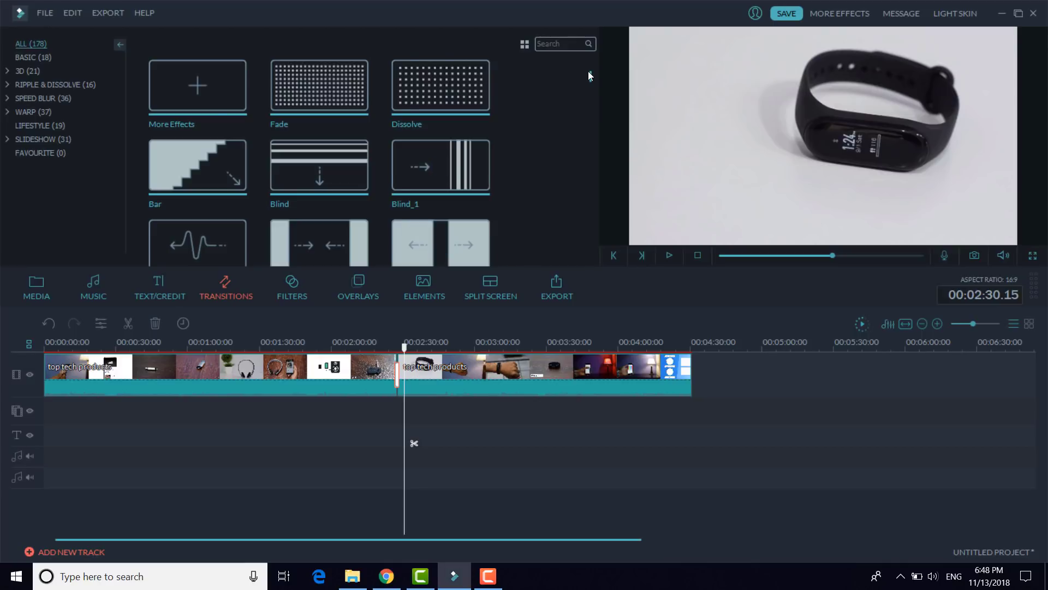
{"action": "scroll", "coordinate": [590, 76], "scroll_direction": "down", "scroll_amount": 2}
{"action": "left_click_drag", "start_coordinate": [440, 156], "coordinate": [398, 374]}
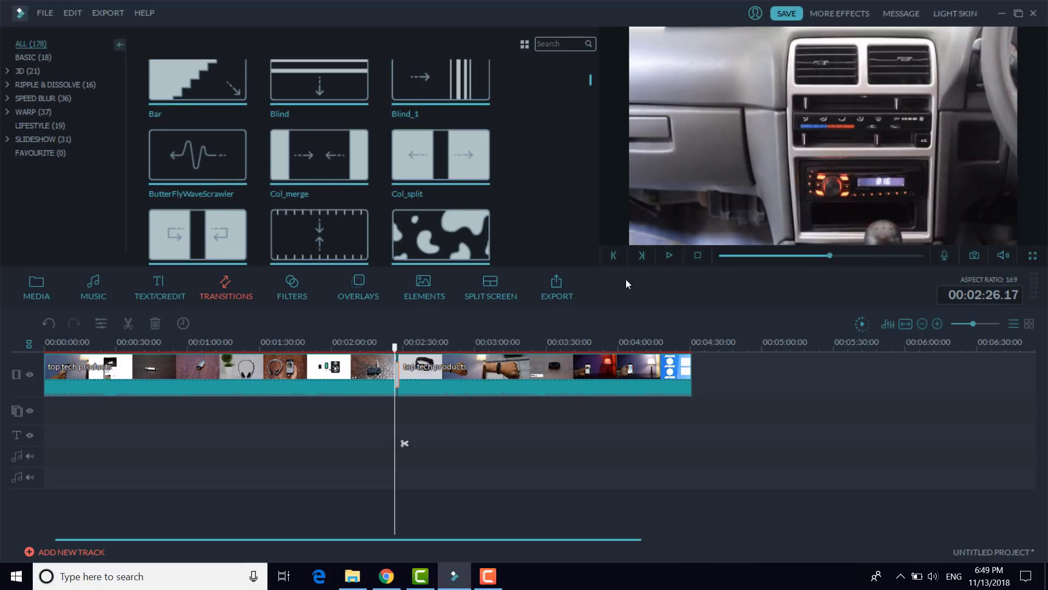
{"action": "left_click", "coordinate": [670, 256]}
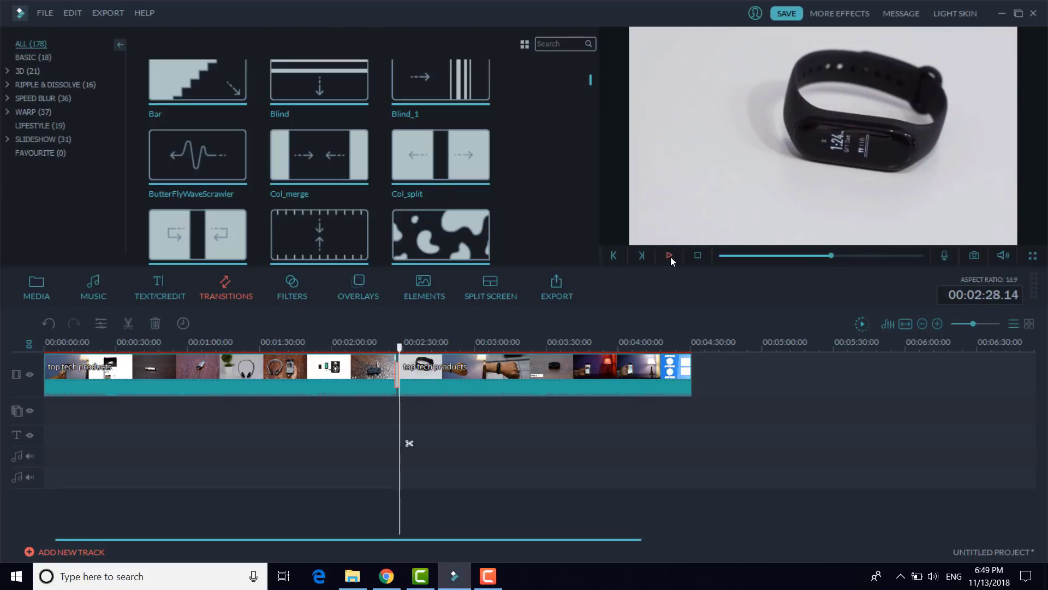
Place Col_merge at the junction, lengthen it to 00:00:05:03 and play it back
{"action": "left_click_drag", "start_coordinate": [361, 175], "coordinate": [397, 375]}
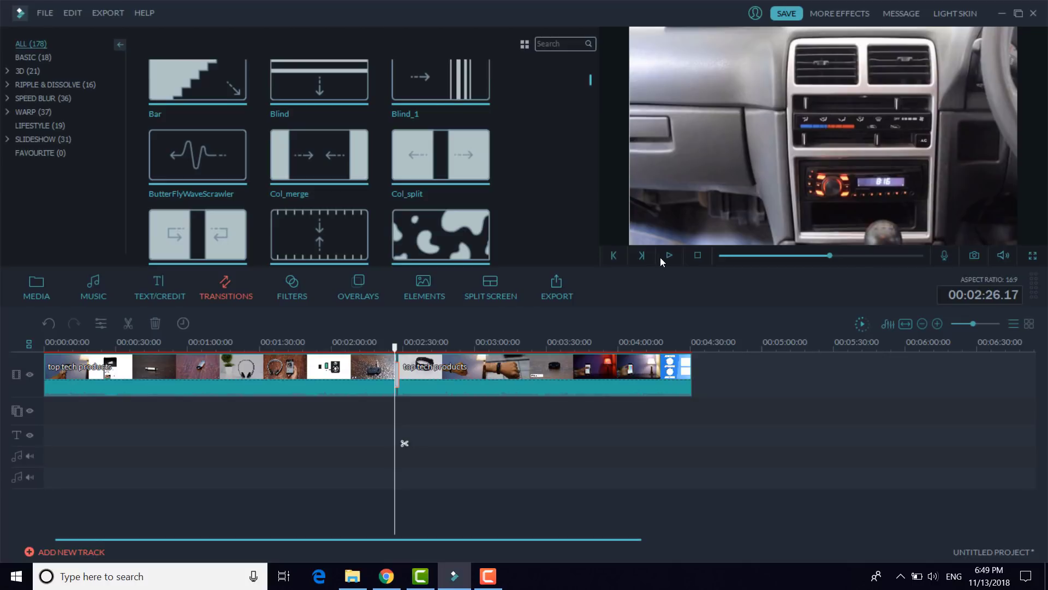
{"action": "left_click", "coordinate": [669, 256]}
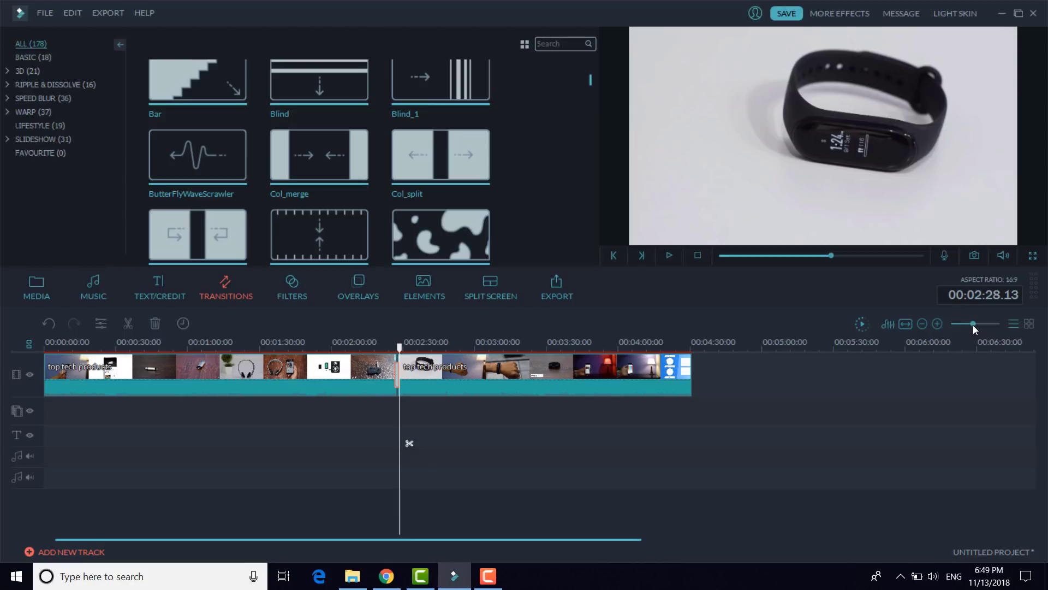
{"action": "left_click_drag", "start_coordinate": [973, 326], "coordinate": [980, 322]}
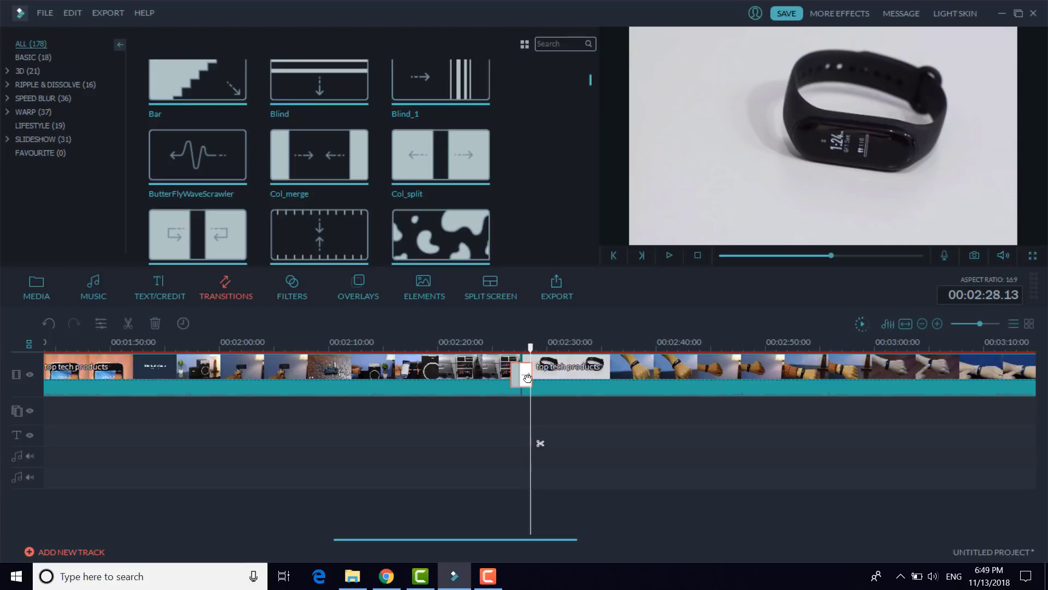
{"action": "left_click_drag", "start_coordinate": [530, 375], "coordinate": [539, 374]}
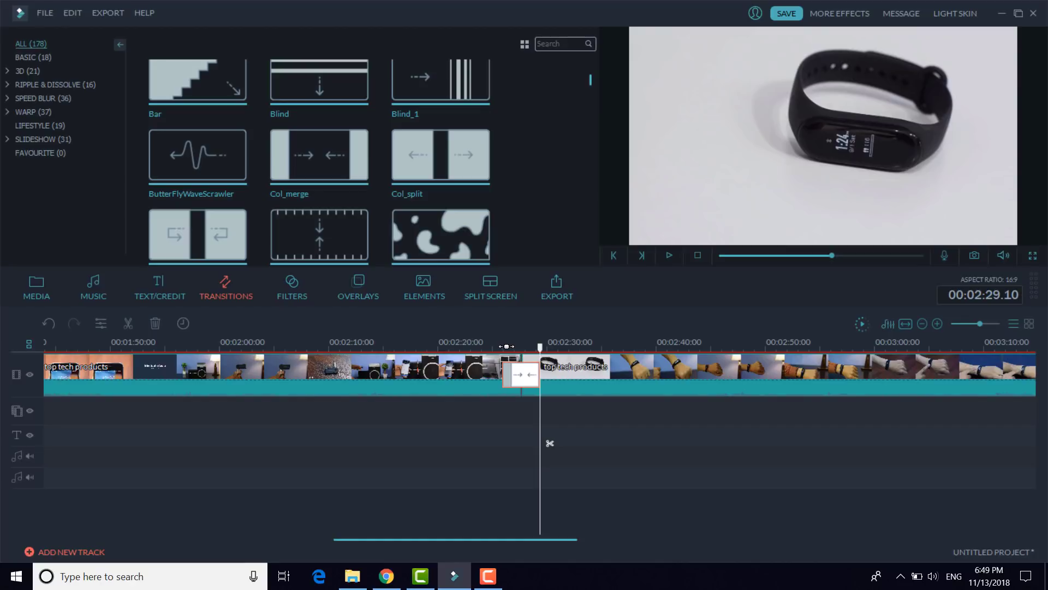
{"action": "left_click_drag", "start_coordinate": [504, 375], "coordinate": [494, 376]}
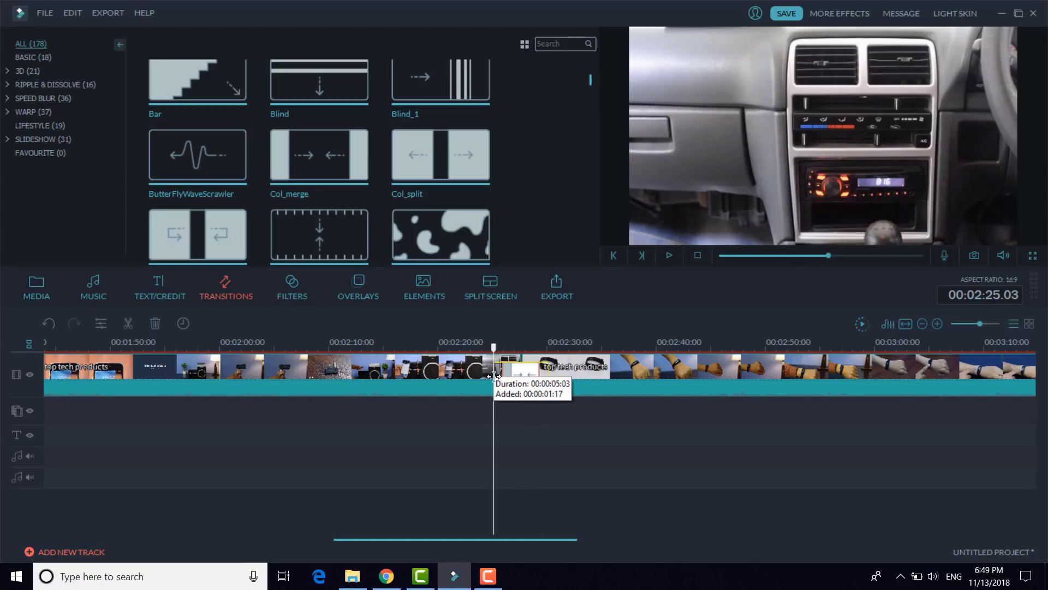
{"action": "left_click", "coordinate": [666, 255]}
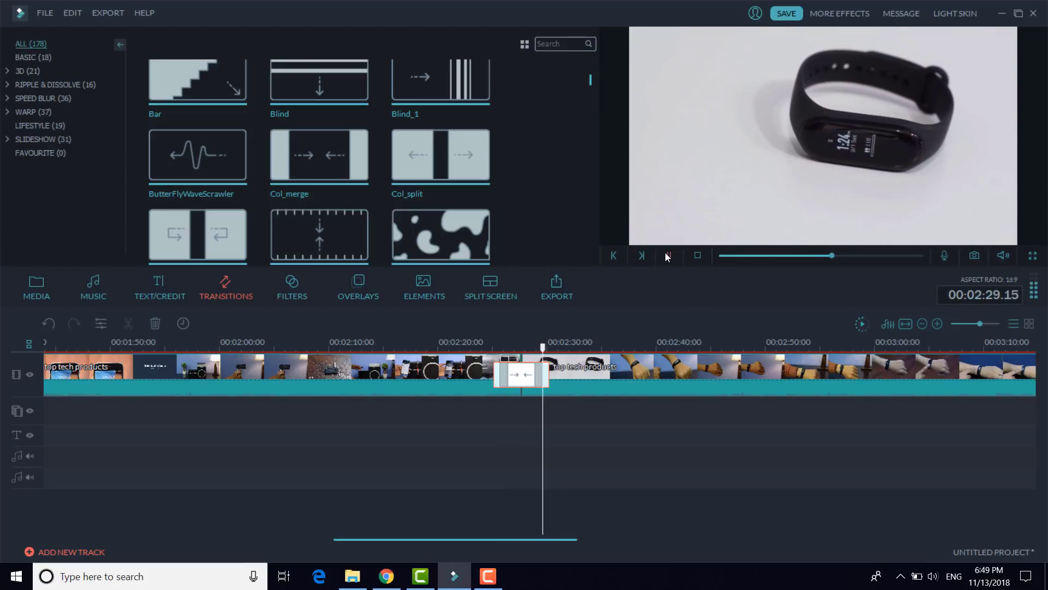
{"action": "left_click", "coordinate": [666, 256]}
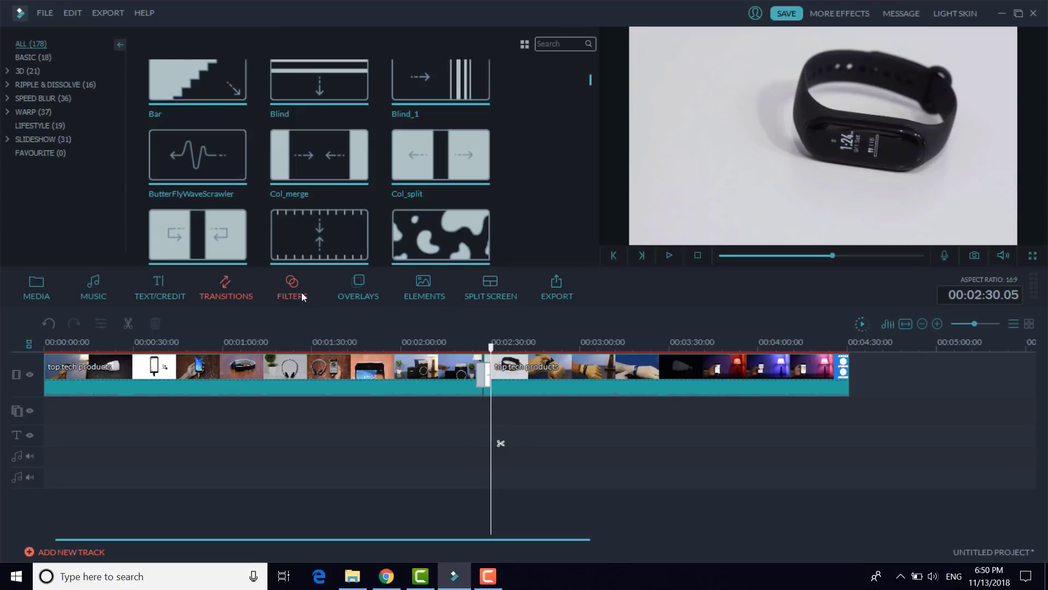
Bring up the filters library and move the playhead to about 03:48
{"action": "left_click", "coordinate": [292, 292]}
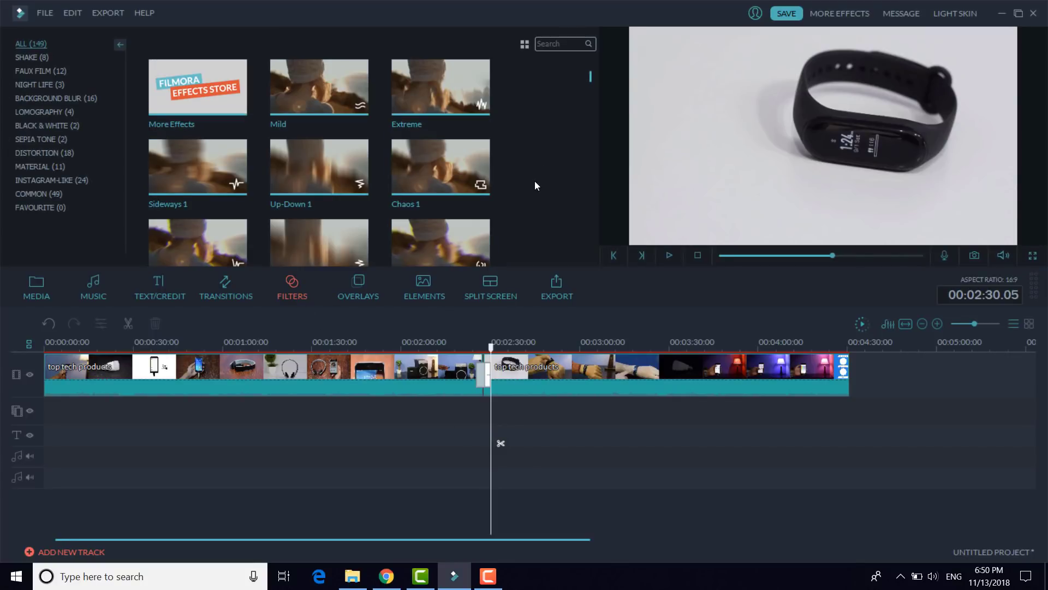
{"action": "scroll", "coordinate": [591, 77], "scroll_direction": "down", "scroll_amount": 2}
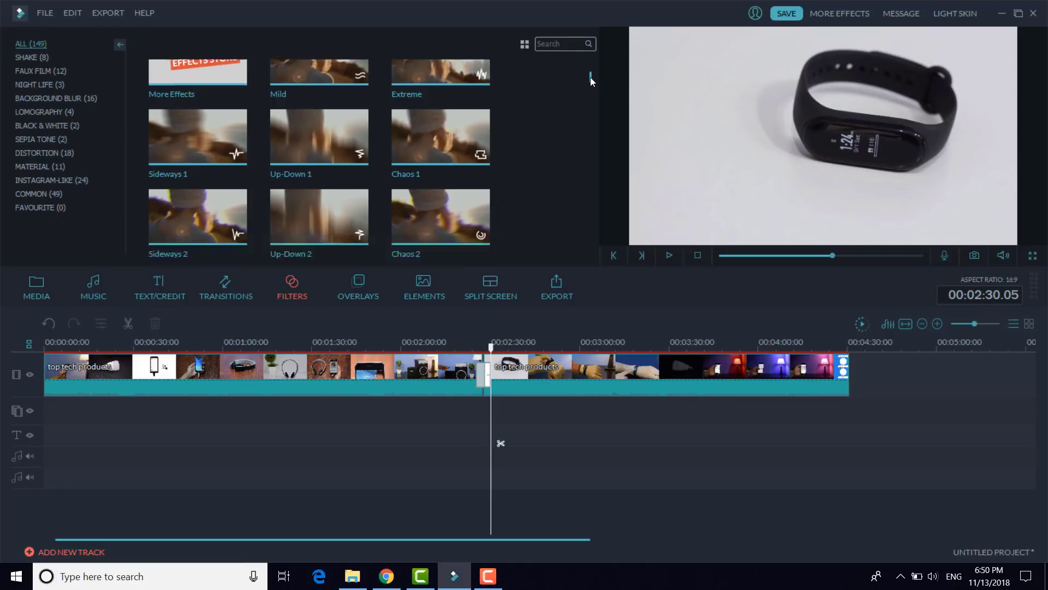
{"action": "mouse_move", "coordinate": [591, 81]}
{"action": "left_mouse_down"}
{"action": "mouse_move", "coordinate": [592, 101]}
{"action": "mouse_move", "coordinate": [591, 60]}
{"action": "left_mouse_up"}
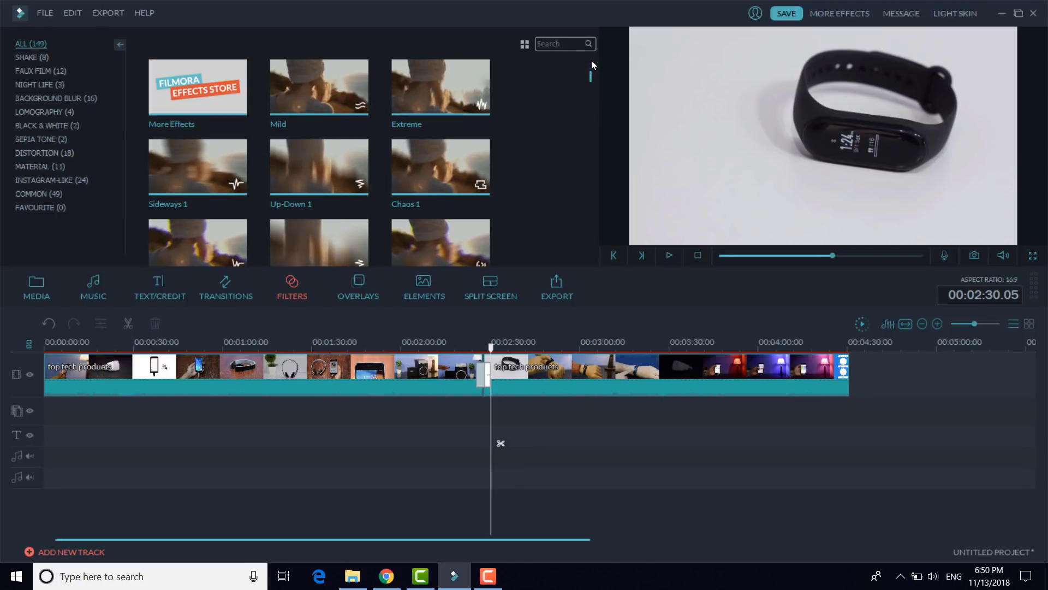
{"action": "left_click", "coordinate": [725, 342]}
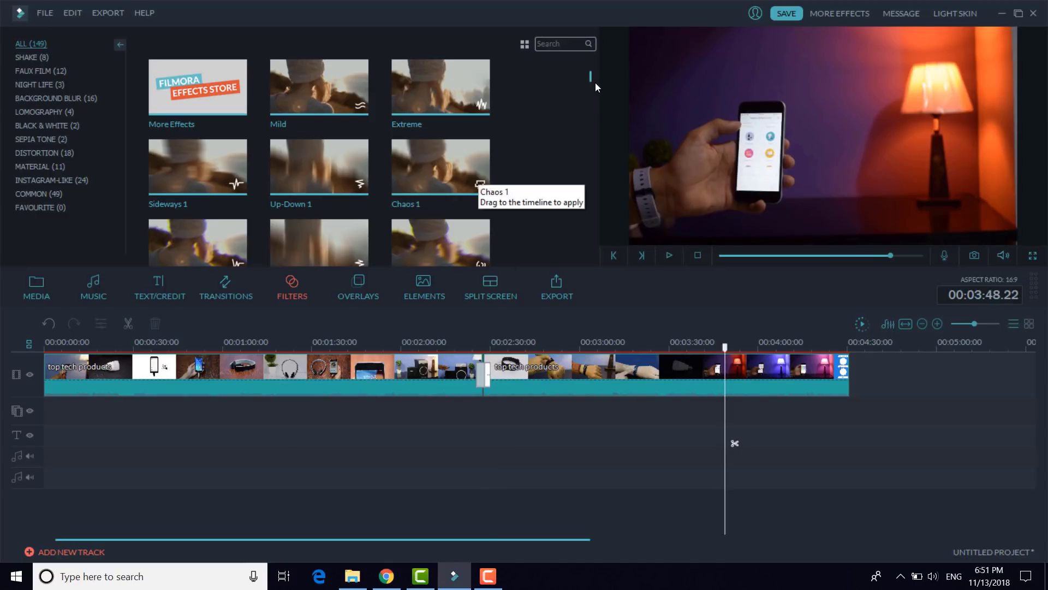
{"action": "left_click_drag", "start_coordinate": [591, 74], "coordinate": [591, 91]}
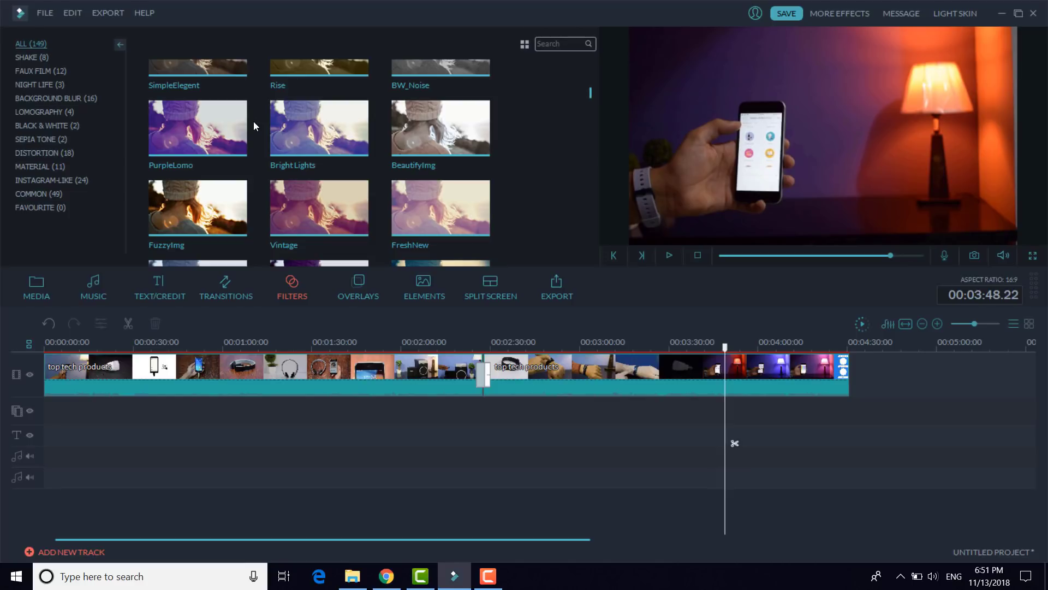
Preview the PurpleLomo, Vintage, FuzzyImg and SunSet filters, then show the Overlays library
{"action": "left_click", "coordinate": [234, 122]}
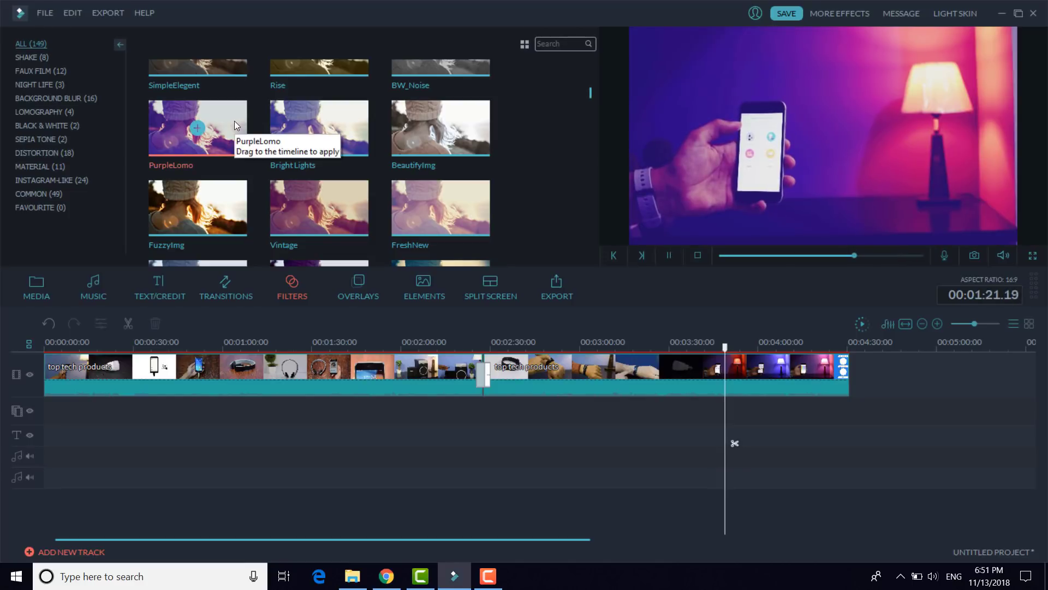
{"action": "left_click", "coordinate": [294, 215]}
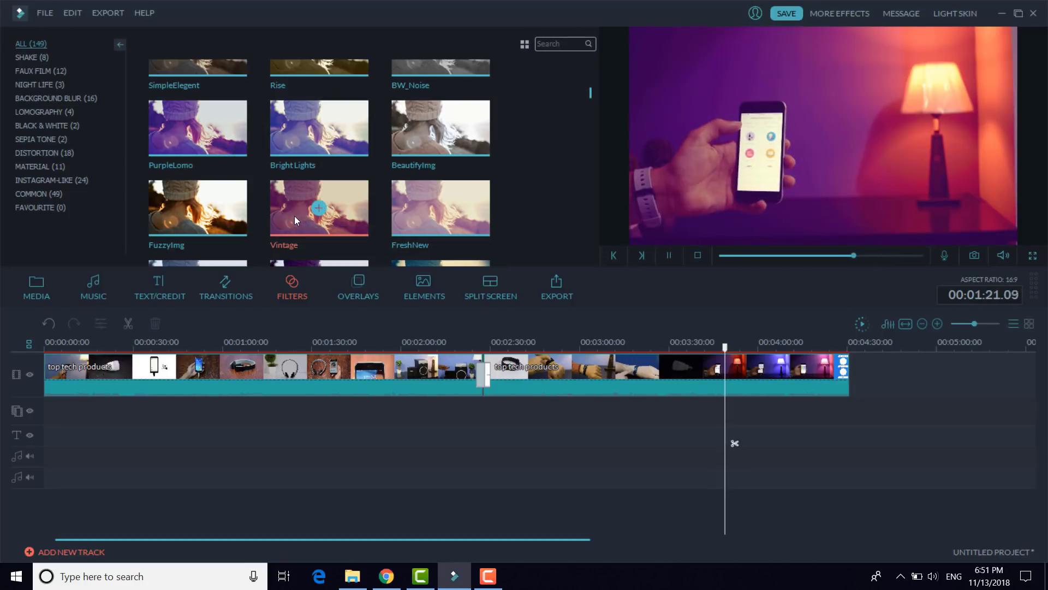
{"action": "left_click", "coordinate": [218, 234]}
{"action": "scroll", "coordinate": [449, 200], "scroll_direction": "down", "scroll_amount": 5}
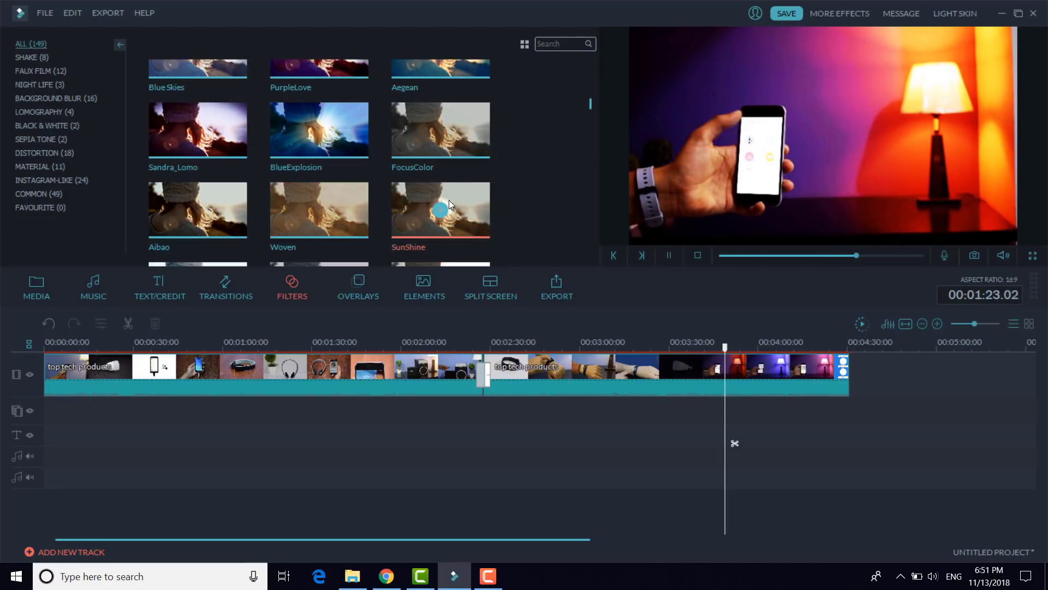
{"action": "left_click", "coordinate": [346, 172]}
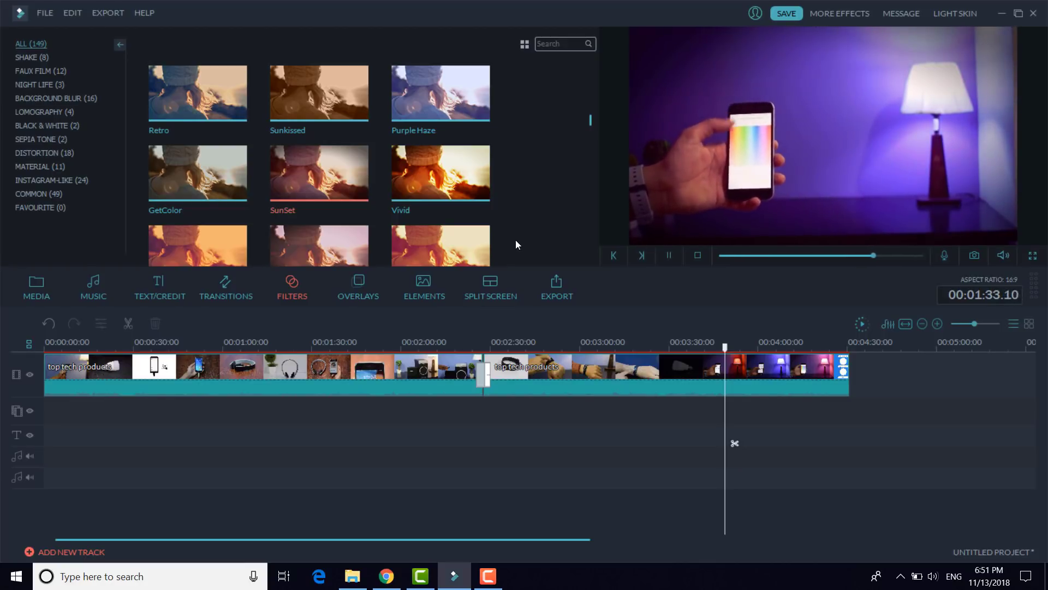
{"action": "left_click", "coordinate": [361, 297]}
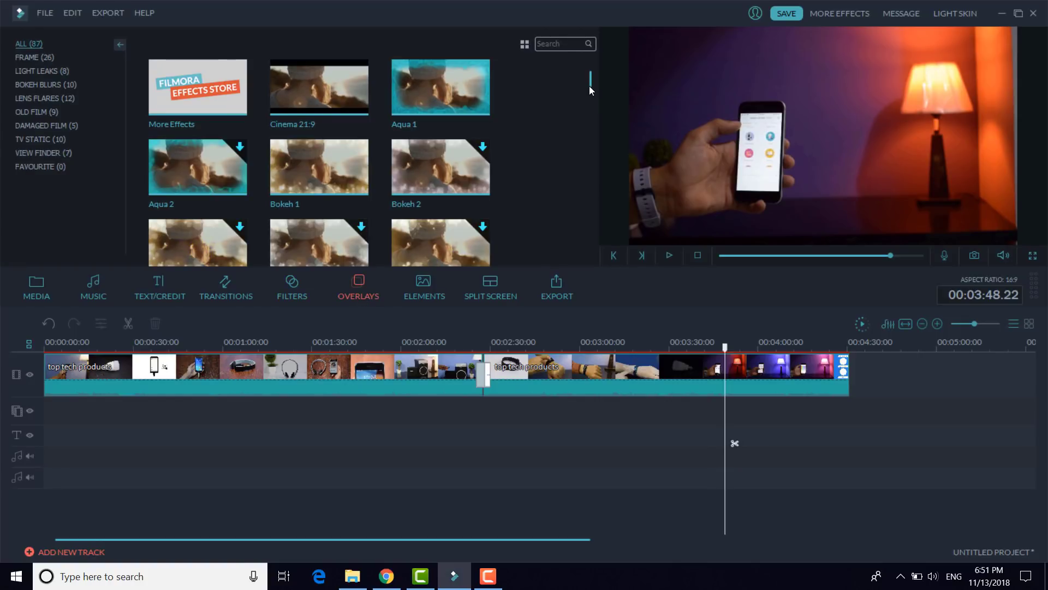
Preview the Sparkle overlay and place it on the overlay track at 3:48
{"action": "scroll", "coordinate": [589, 90], "scroll_direction": "down", "scroll_amount": 5}
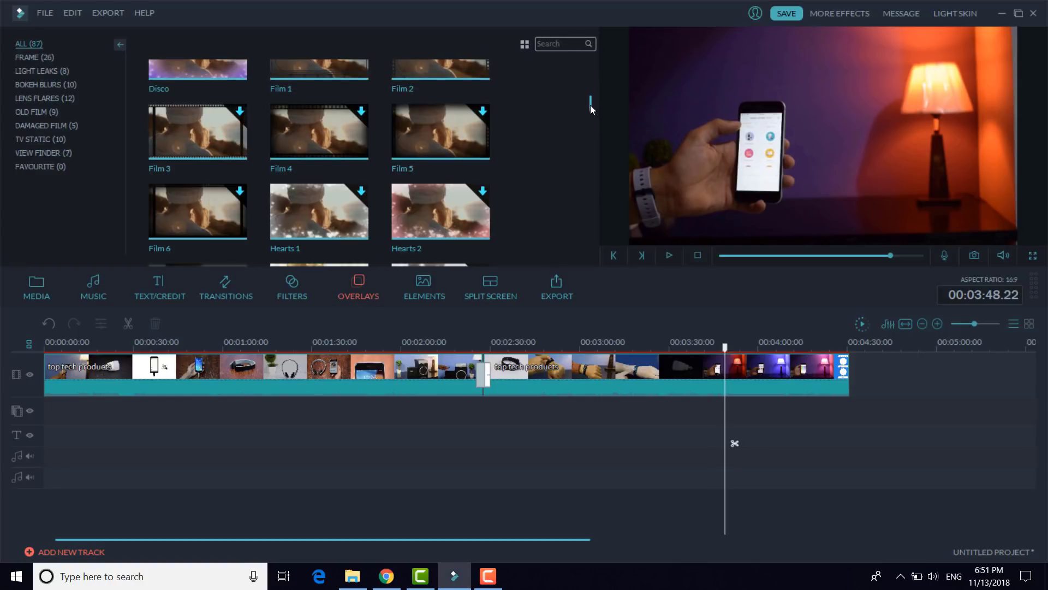
{"action": "left_click_drag", "start_coordinate": [591, 105], "coordinate": [591, 116]}
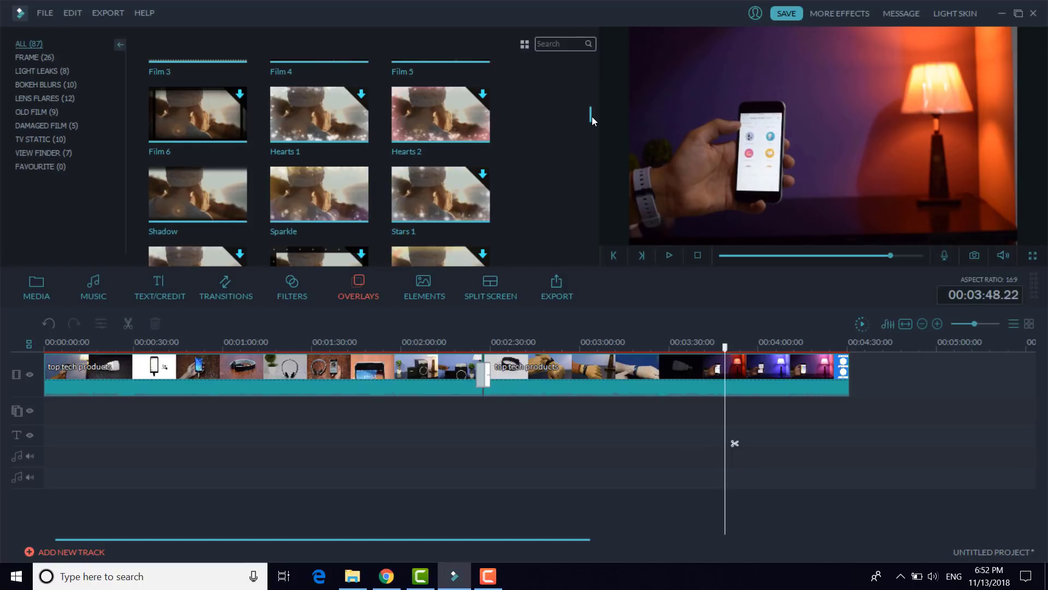
{"action": "left_click", "coordinate": [351, 187]}
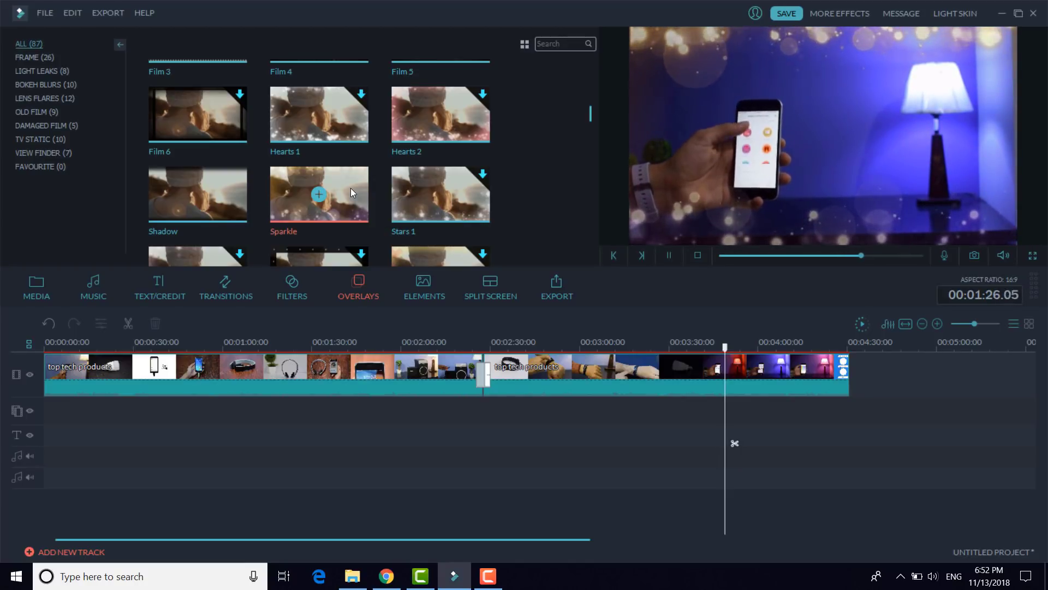
{"action": "left_click_drag", "start_coordinate": [351, 187], "coordinate": [731, 406]}
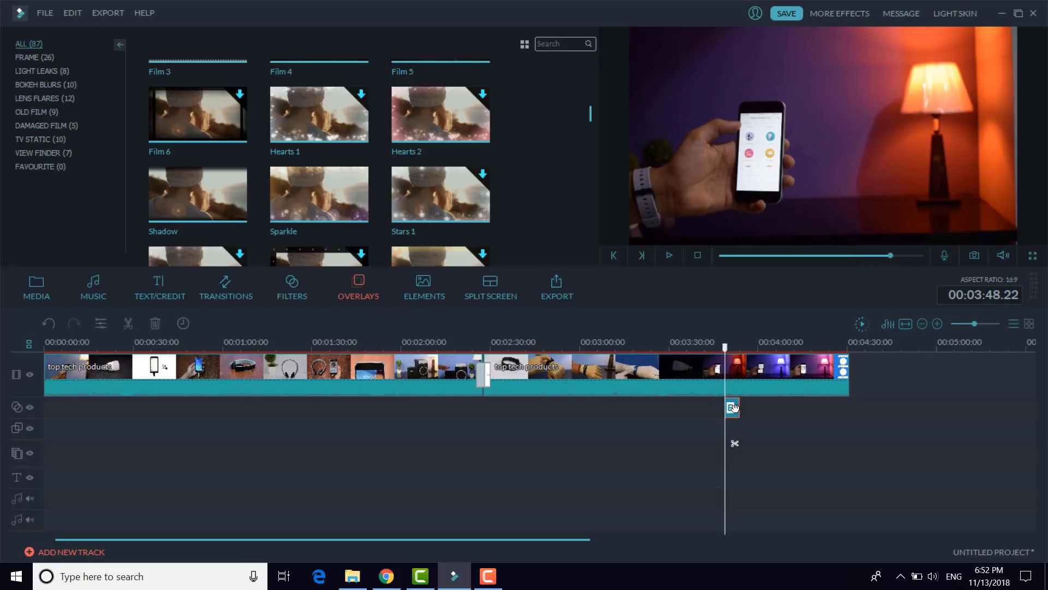
Lower the Sparkle overlay's alpha to 82 and confirm
{"action": "left_click", "coordinate": [734, 413]}
{"action": "left_click", "coordinate": [107, 324]}
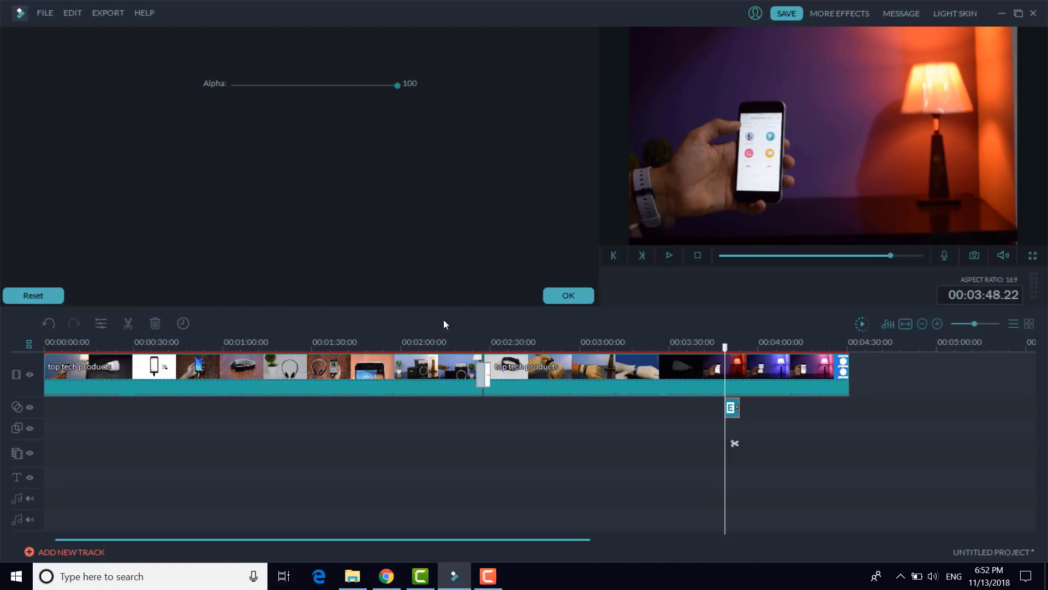
{"action": "left_click_drag", "start_coordinate": [726, 347], "coordinate": [731, 350]}
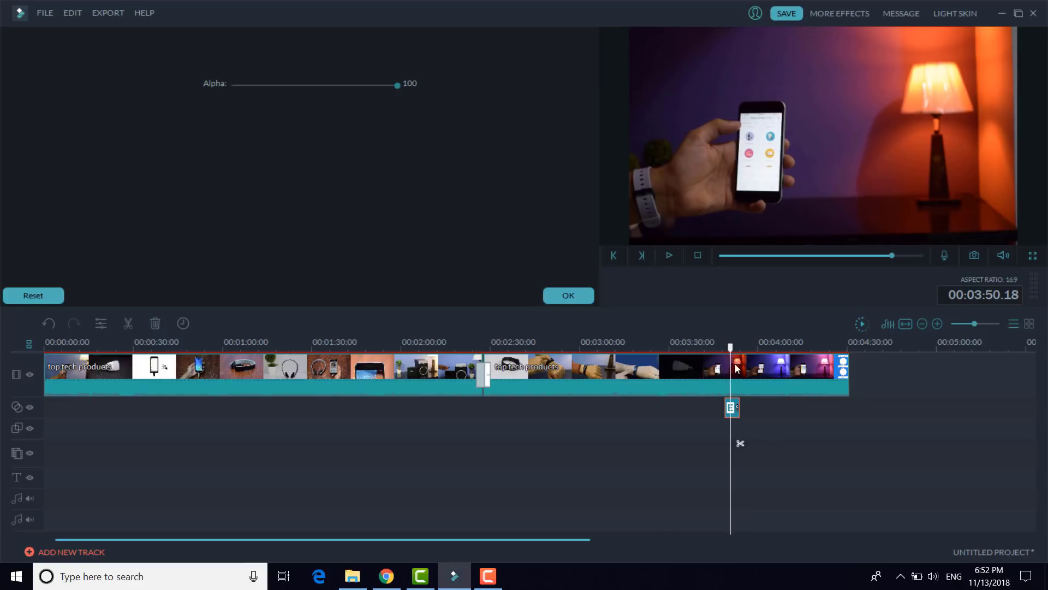
{"action": "left_click_drag", "start_coordinate": [399, 85], "coordinate": [369, 96]}
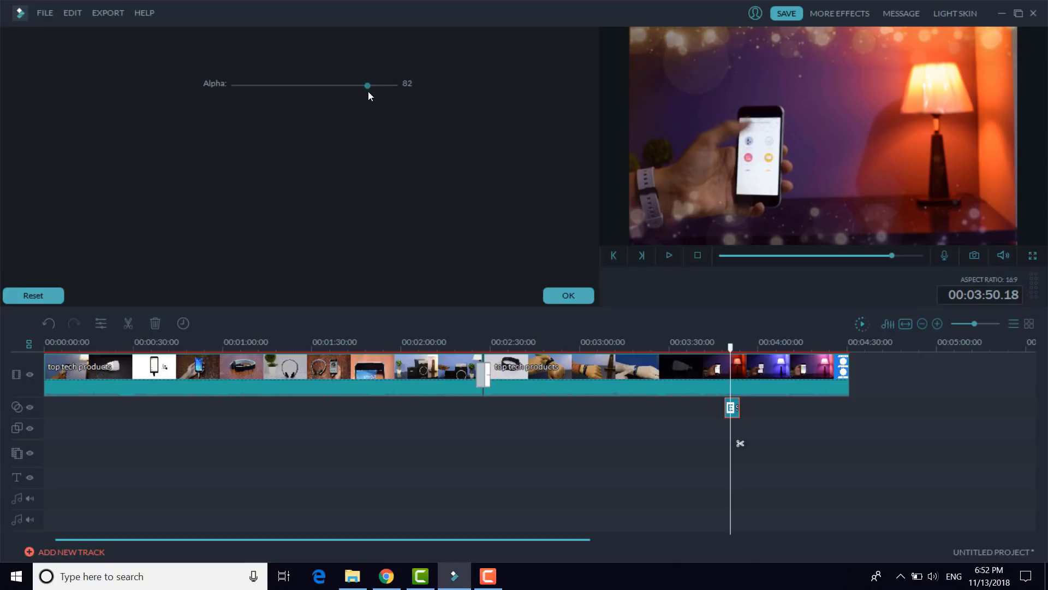
{"action": "left_click", "coordinate": [559, 300]}
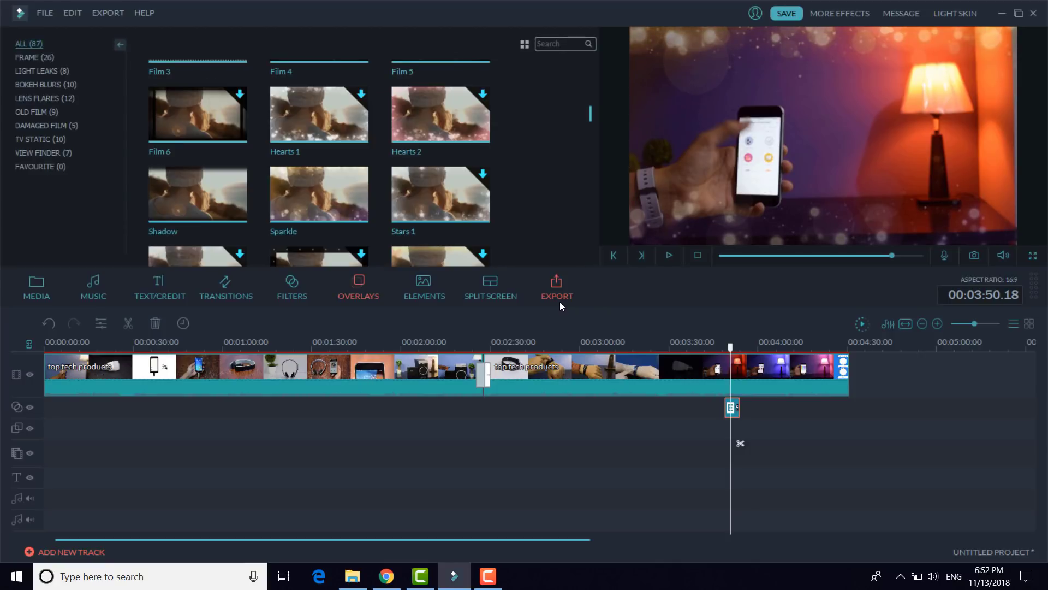
Stretch the Sparkle overlay to 00:00:21:07 and return the playhead to 3:51
{"action": "left_click", "coordinate": [738, 408]}
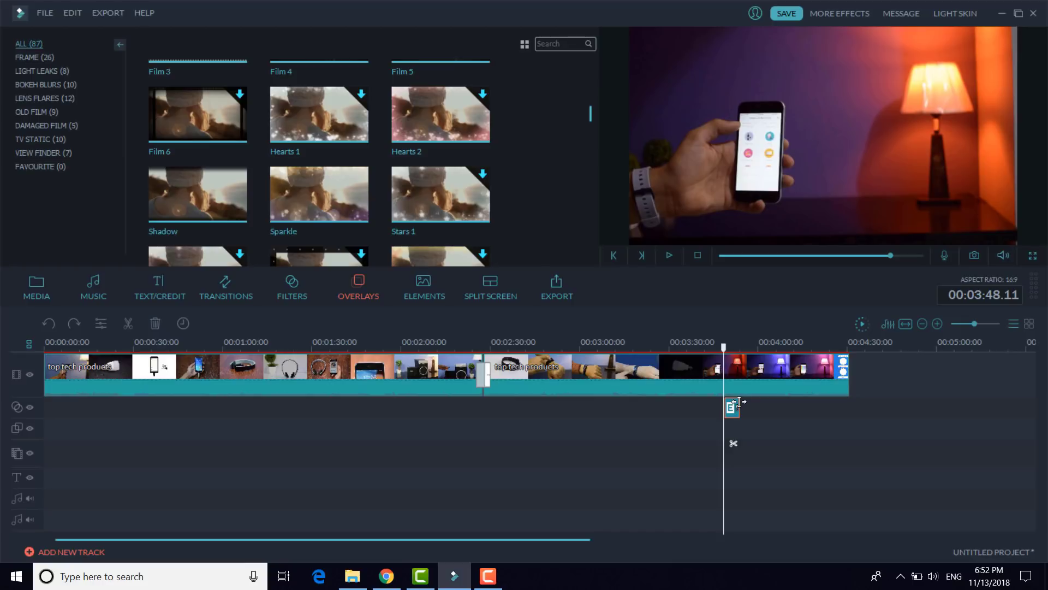
{"action": "left_click_drag", "start_coordinate": [739, 403], "coordinate": [787, 407]}
{"action": "left_click", "coordinate": [734, 340]}
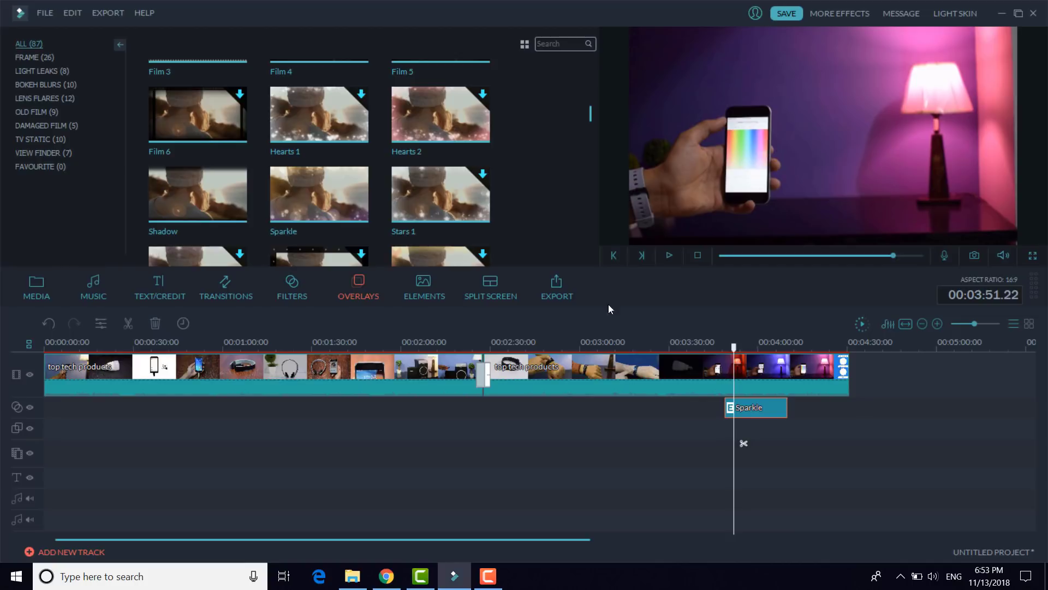
Play back the video with the Sparkle overlay, then bring up the Music library
{"action": "left_click", "coordinate": [669, 254]}
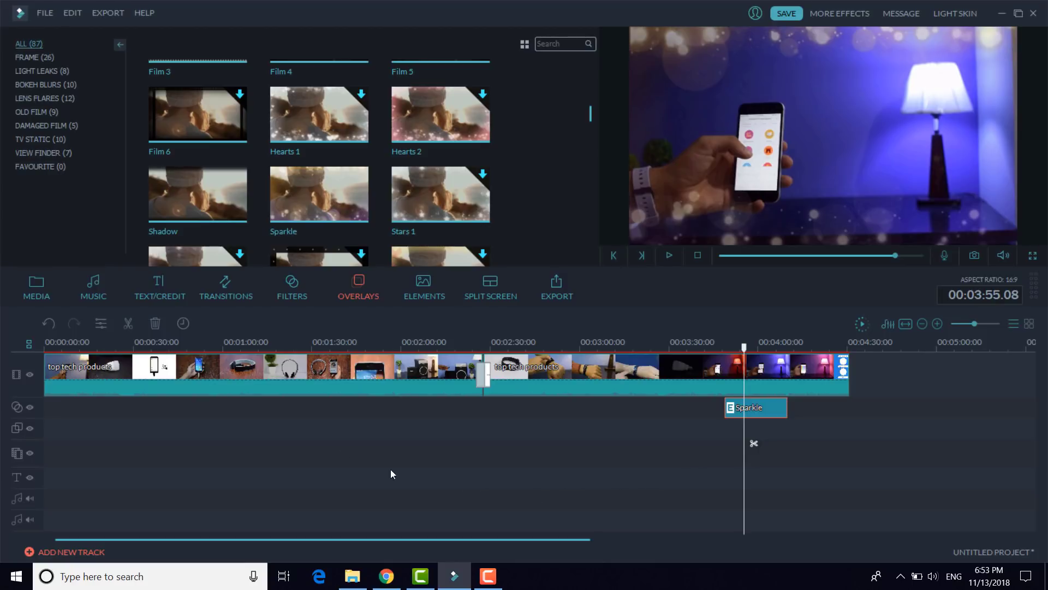
{"action": "left_click", "coordinate": [97, 294]}
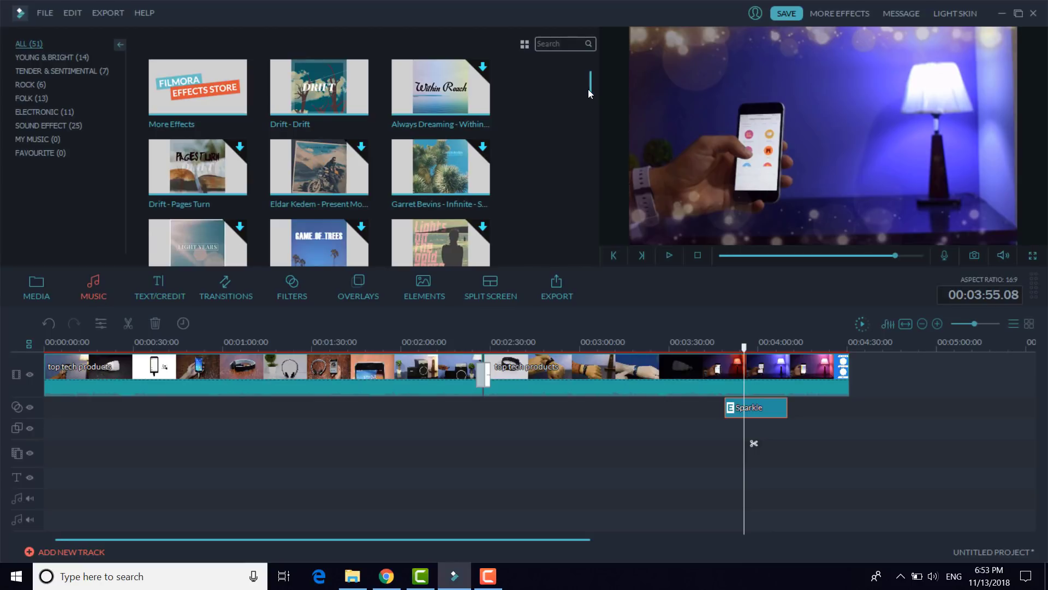
Preview the Drift song, then place it on the audio track at 00:00
{"action": "mouse_move", "coordinate": [590, 90]}
{"action": "left_mouse_down"}
{"action": "mouse_move", "coordinate": [589, 126]}
{"action": "mouse_move", "coordinate": [587, 75]}
{"action": "left_mouse_up"}
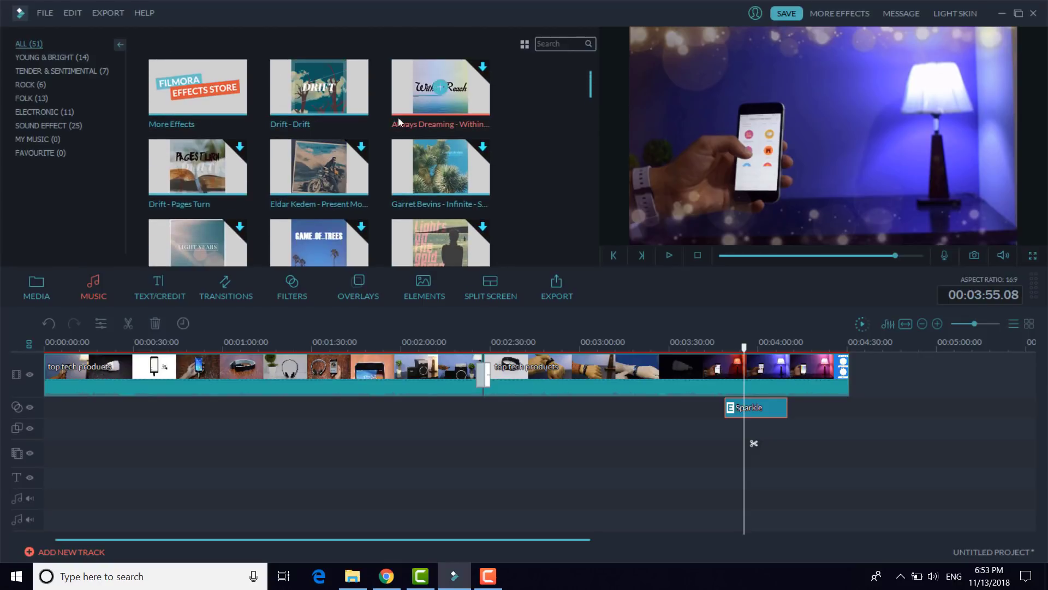
{"action": "left_click", "coordinate": [343, 88]}
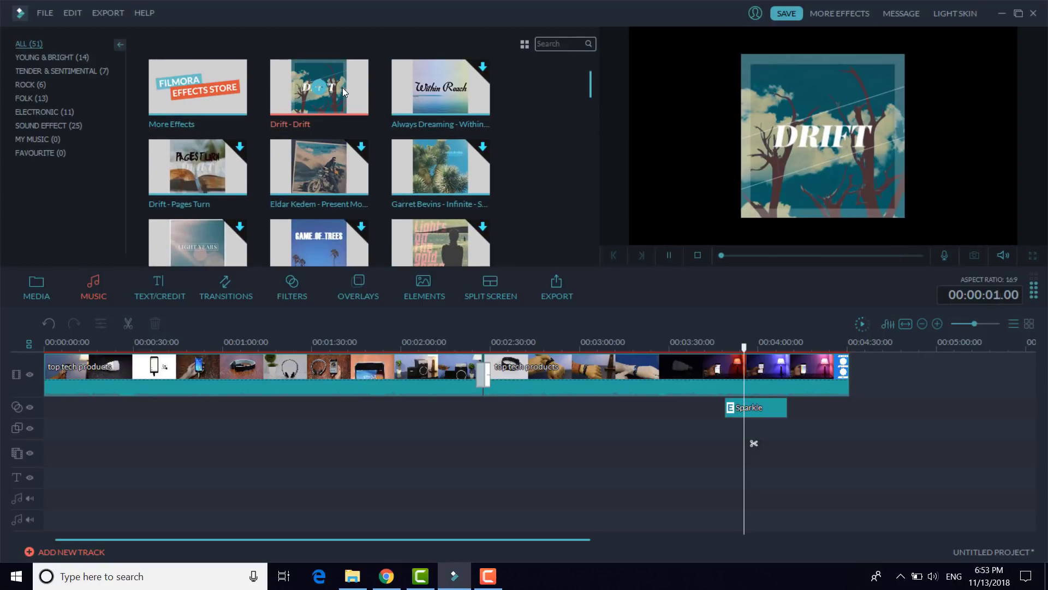
{"action": "left_click", "coordinate": [735, 255]}
{"action": "left_click", "coordinate": [758, 255]}
{"action": "left_click", "coordinate": [669, 255]}
{"action": "left_click_drag", "start_coordinate": [345, 106], "coordinate": [50, 497]}
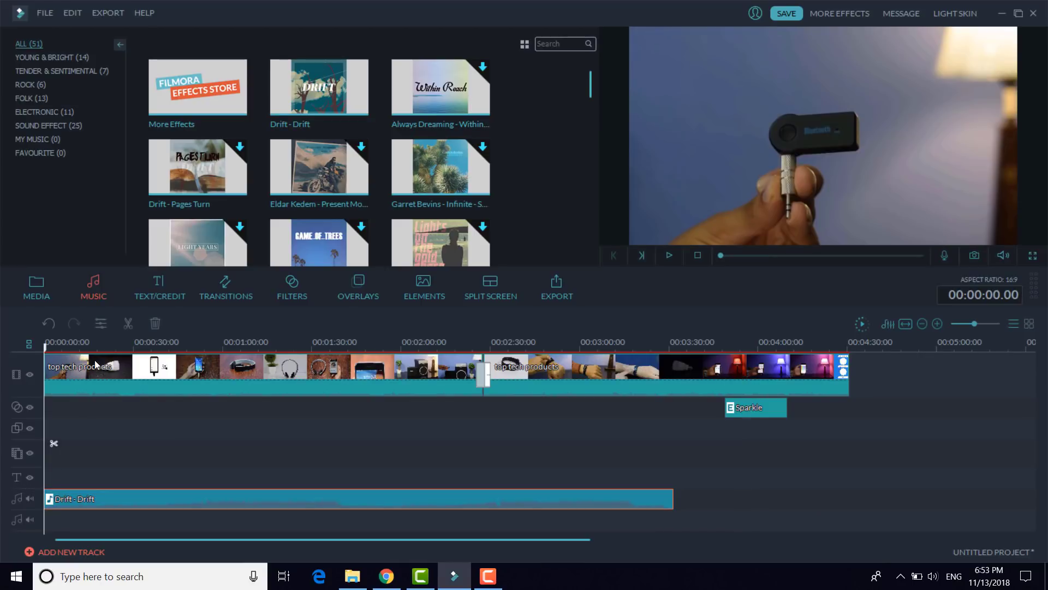
Set the Drift clip's volume to about 117 with 1.32-second fade-in and fade-out
{"action": "left_click", "coordinate": [106, 325]}
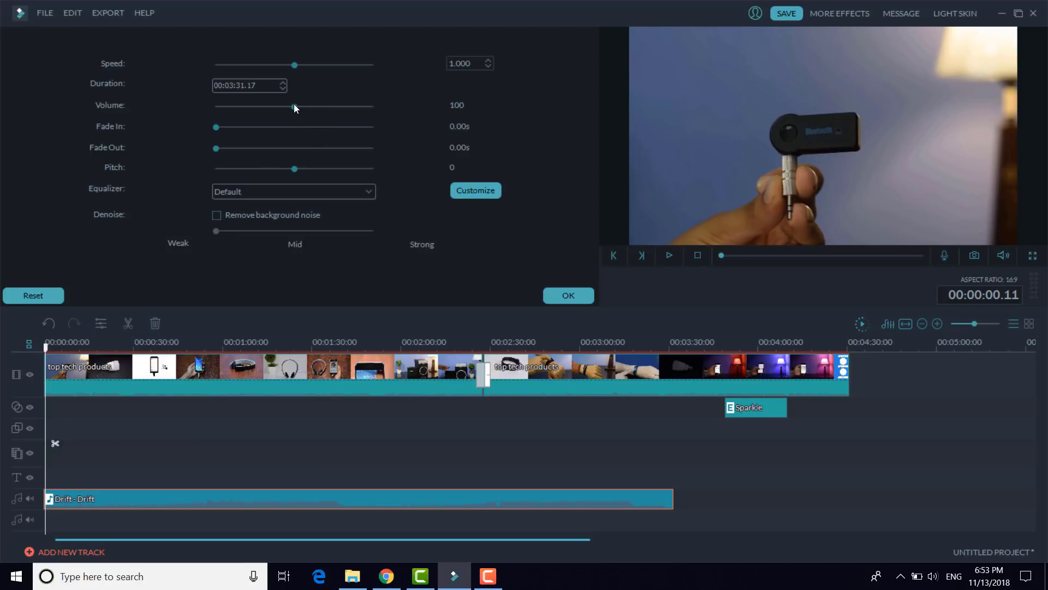
{"action": "left_click_drag", "start_coordinate": [294, 106], "coordinate": [317, 107]}
{"action": "left_click_drag", "start_coordinate": [311, 107], "coordinate": [308, 107]}
{"action": "left_click", "coordinate": [257, 127]}
{"action": "left_click", "coordinate": [257, 150]}
{"action": "left_click", "coordinate": [555, 294]}
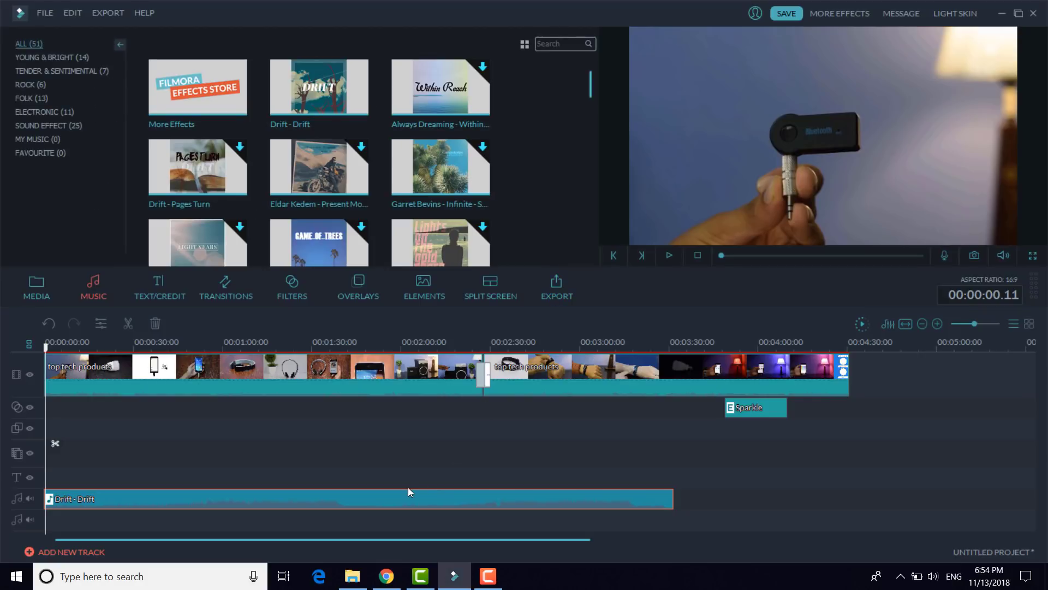
Import the Wandering song into the media library
{"action": "left_click", "coordinate": [38, 286]}
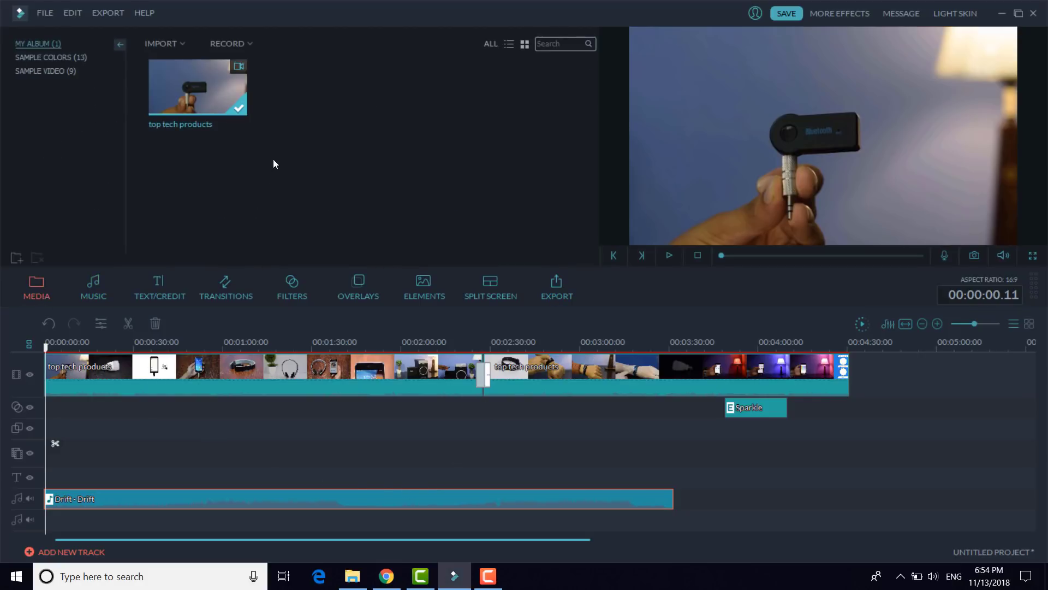
{"action": "left_click", "coordinate": [179, 44]}
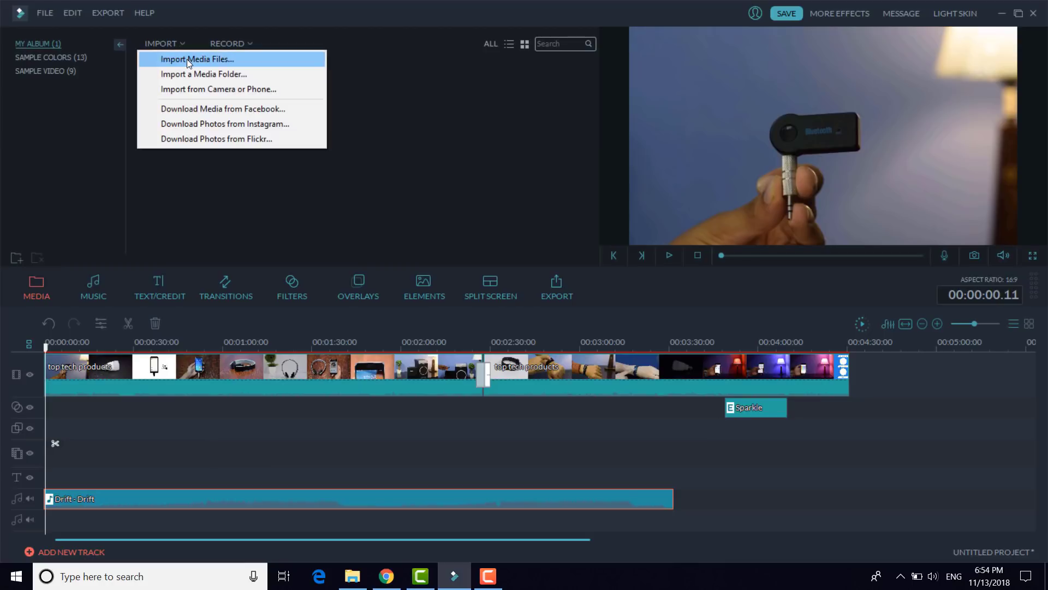
{"action": "left_click", "coordinate": [186, 60]}
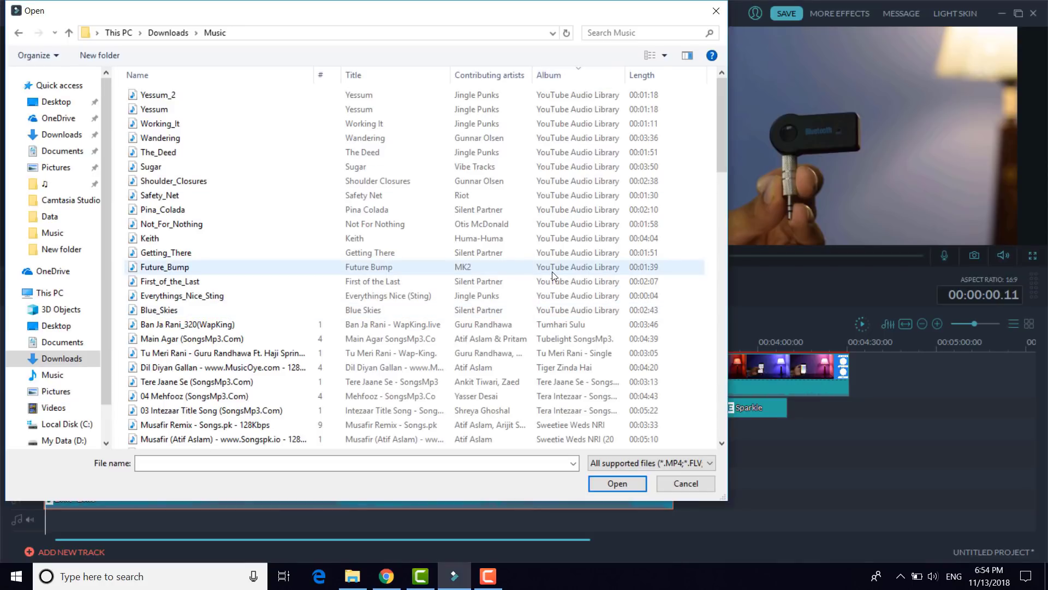
{"action": "double_click", "coordinate": [280, 139]}
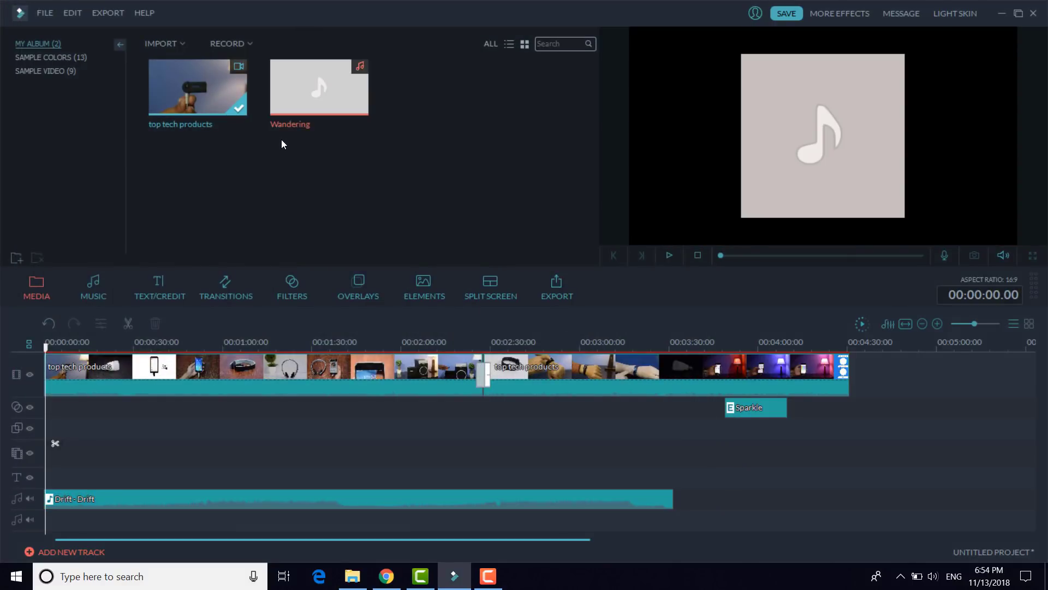
Delete the Drift clip and place two Wandering clips back to back on the audio track
{"action": "left_click", "coordinate": [227, 497]}
{"action": "key", "text": "Delete"}
{"action": "left_click_drag", "start_coordinate": [327, 103], "coordinate": [47, 490]}
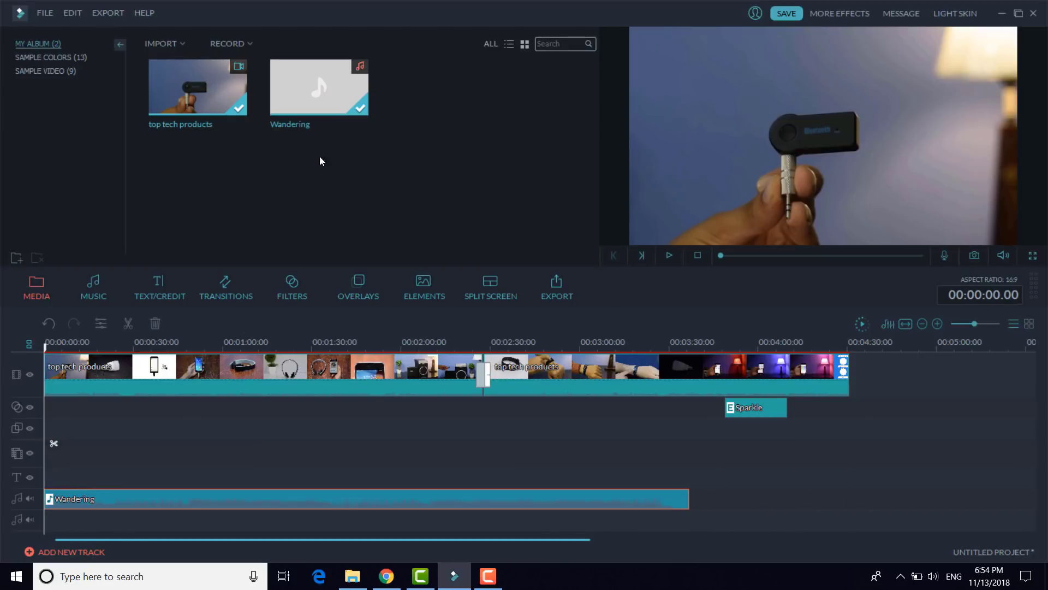
{"action": "left_click_drag", "start_coordinate": [335, 108], "coordinate": [695, 498]}
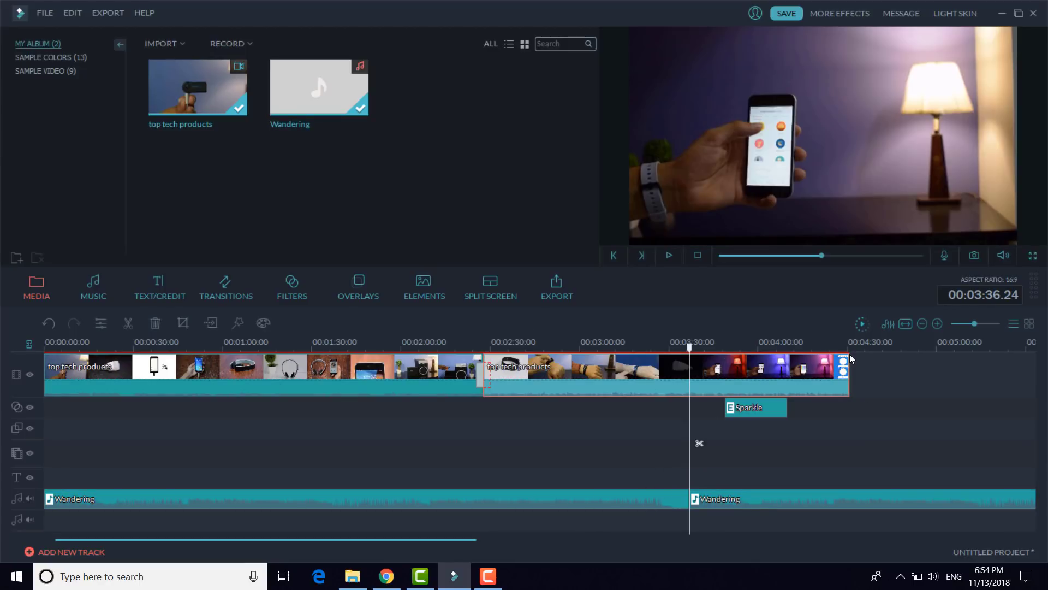
Split the music at 4:30 and delete the part past the video's end
{"action": "left_click", "coordinate": [849, 351]}
{"action": "left_click", "coordinate": [854, 502]}
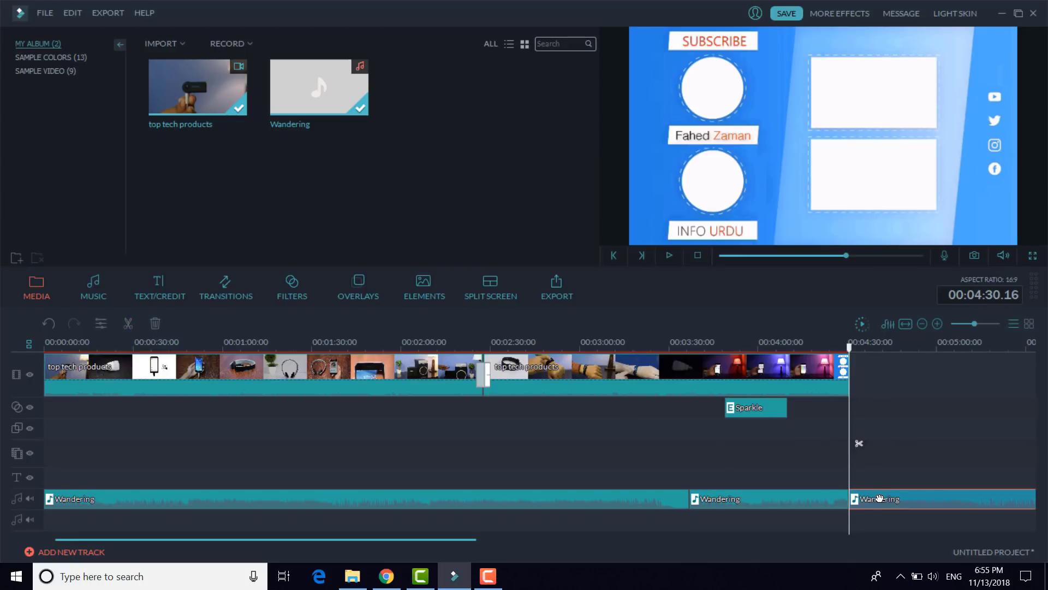
{"action": "key", "text": "Delete"}
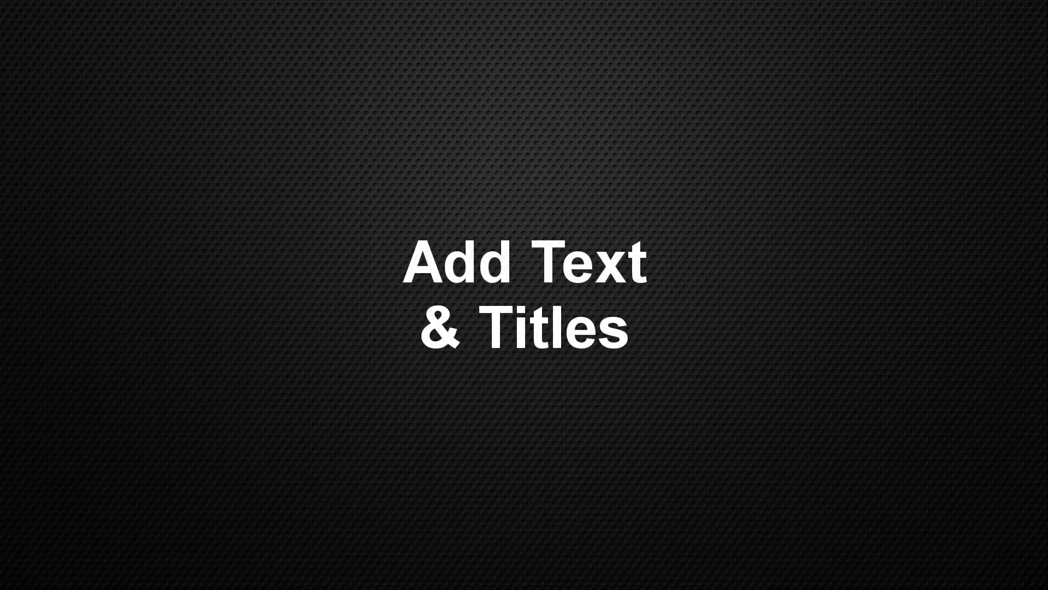
Browse the Opener, Titles, Lower 3rds, Subtitles, End Credits and custom title categories, ending on Titles
{"action": "left_click", "coordinate": [173, 293]}
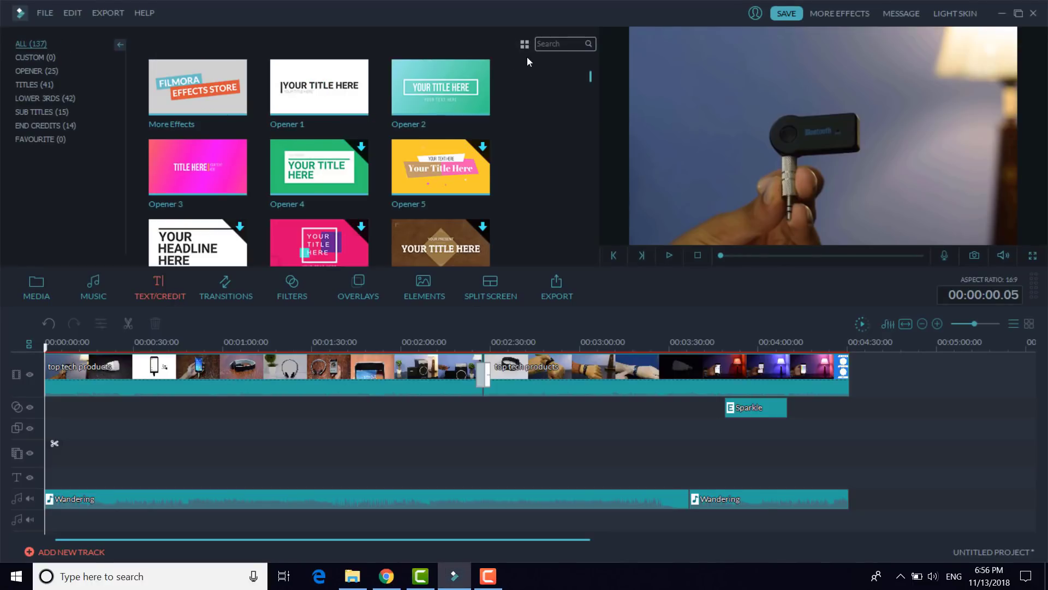
{"action": "left_click_drag", "start_coordinate": [589, 80], "coordinate": [588, 93]}
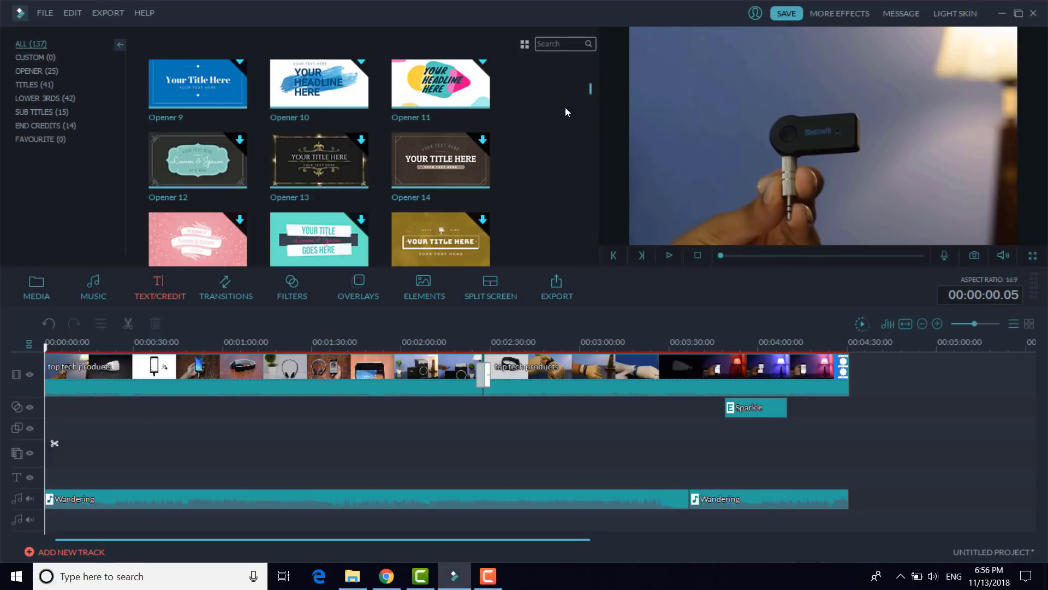
{"action": "left_click", "coordinate": [52, 64]}
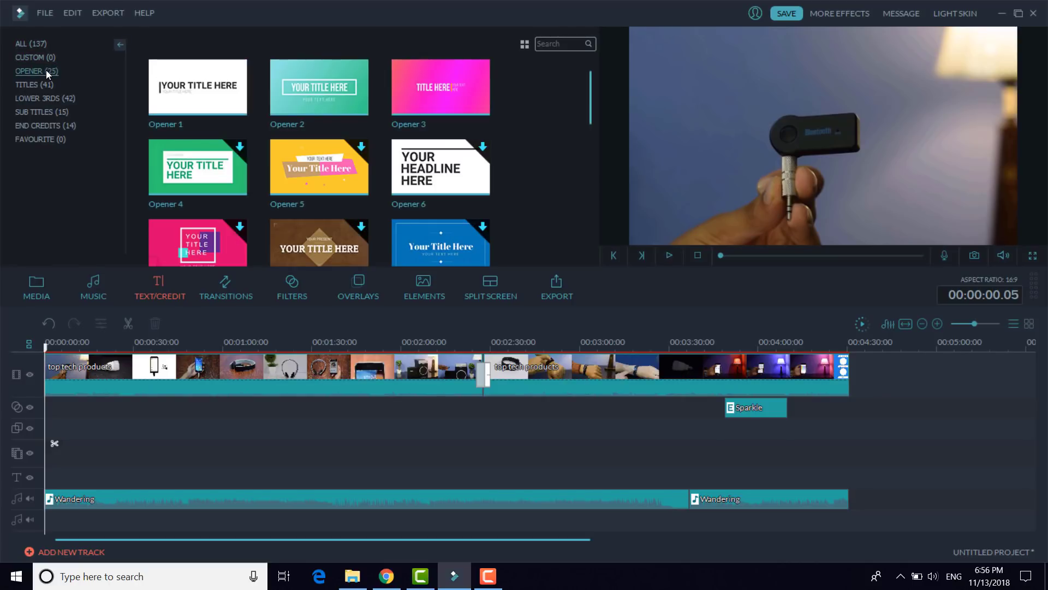
{"action": "left_click", "coordinate": [45, 85]}
{"action": "left_click", "coordinate": [44, 100]}
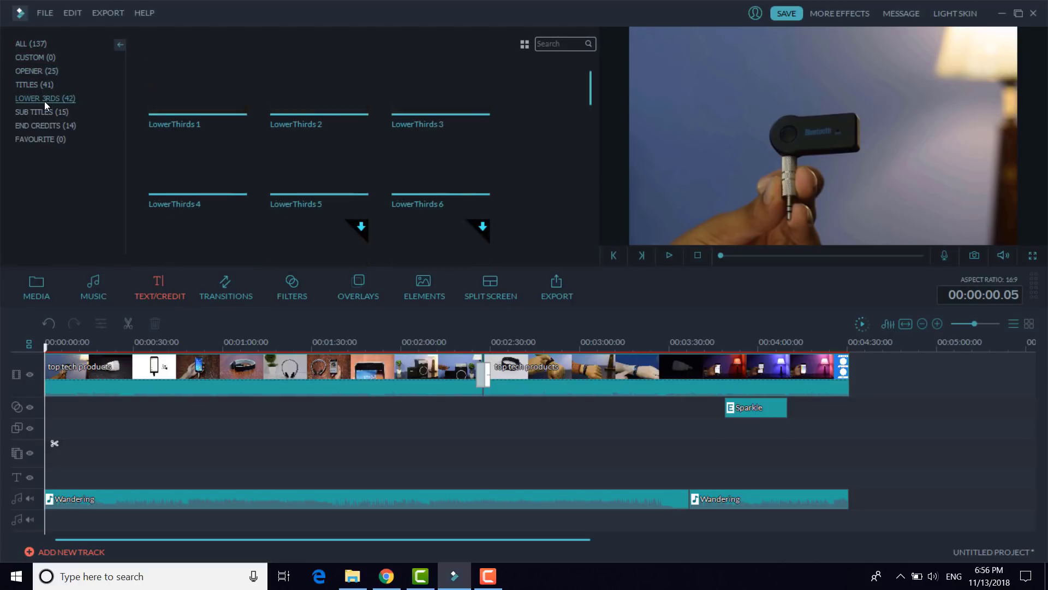
{"action": "left_click", "coordinate": [48, 115]}
{"action": "left_click", "coordinate": [51, 123]}
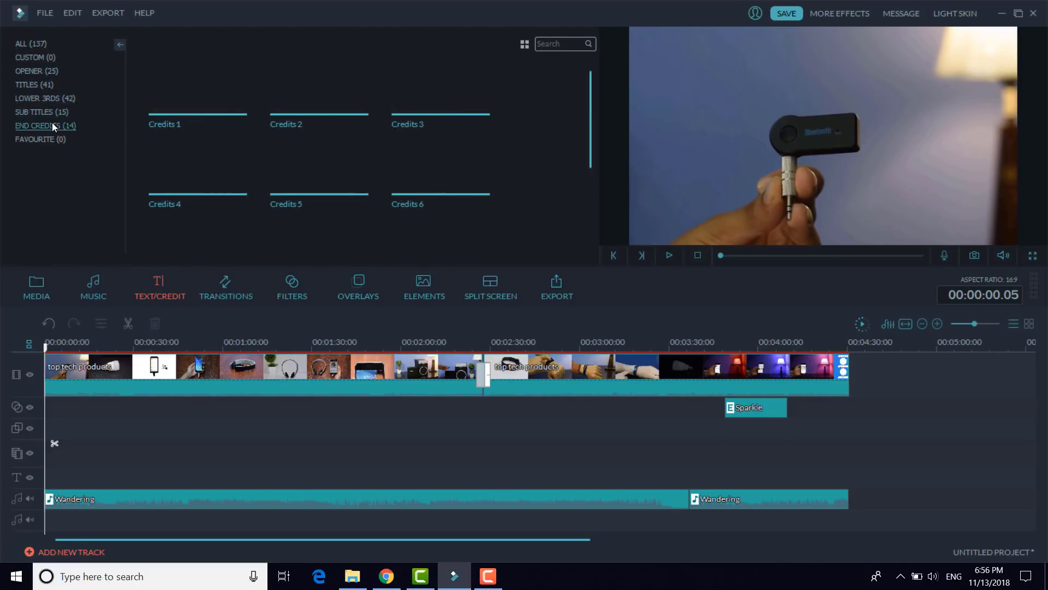
{"action": "left_click", "coordinate": [40, 60]}
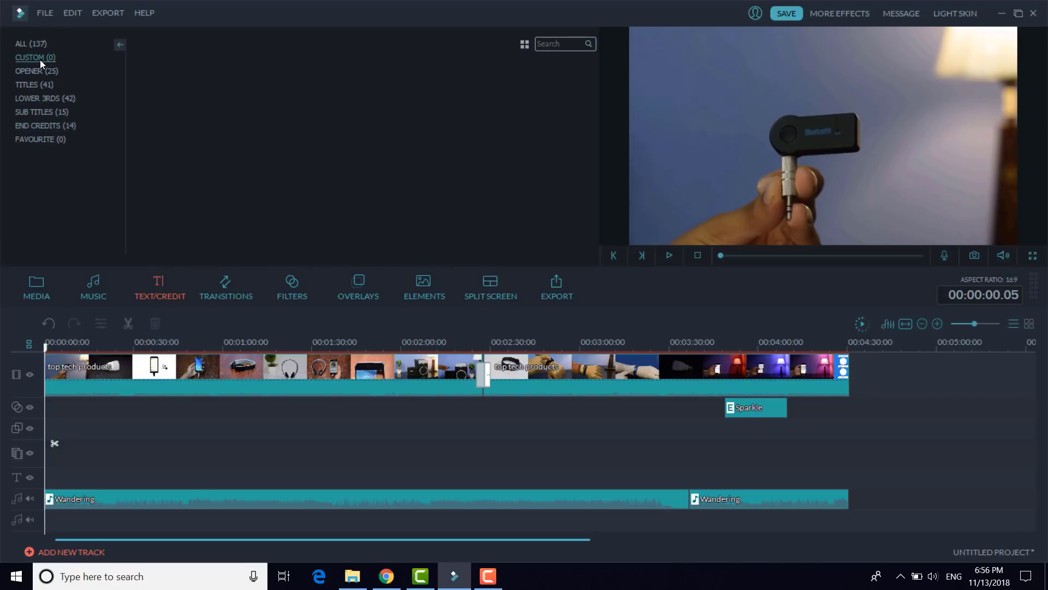
{"action": "left_click", "coordinate": [41, 68]}
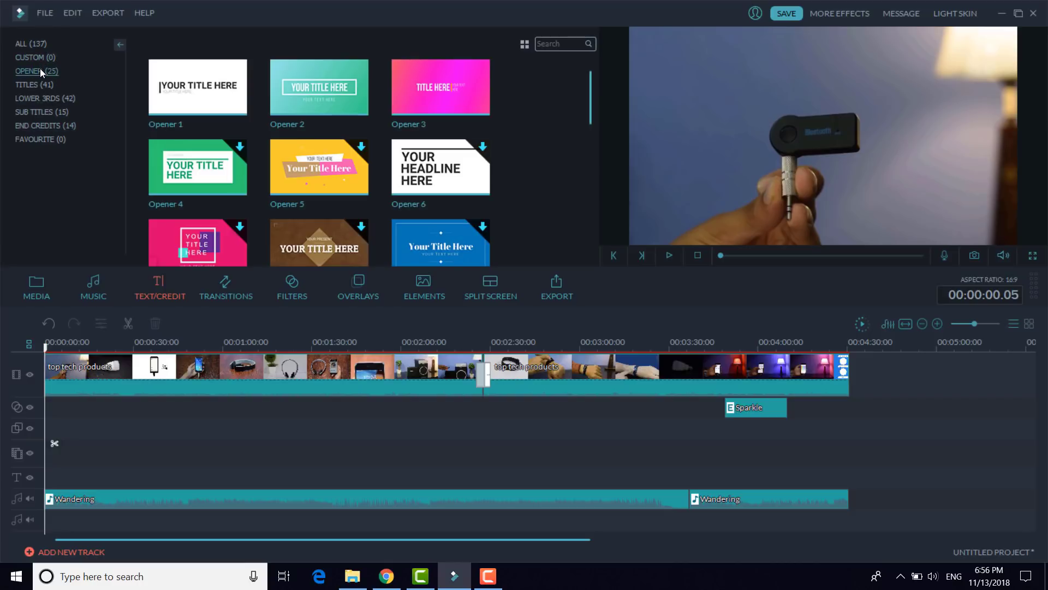
{"action": "left_click", "coordinate": [40, 85]}
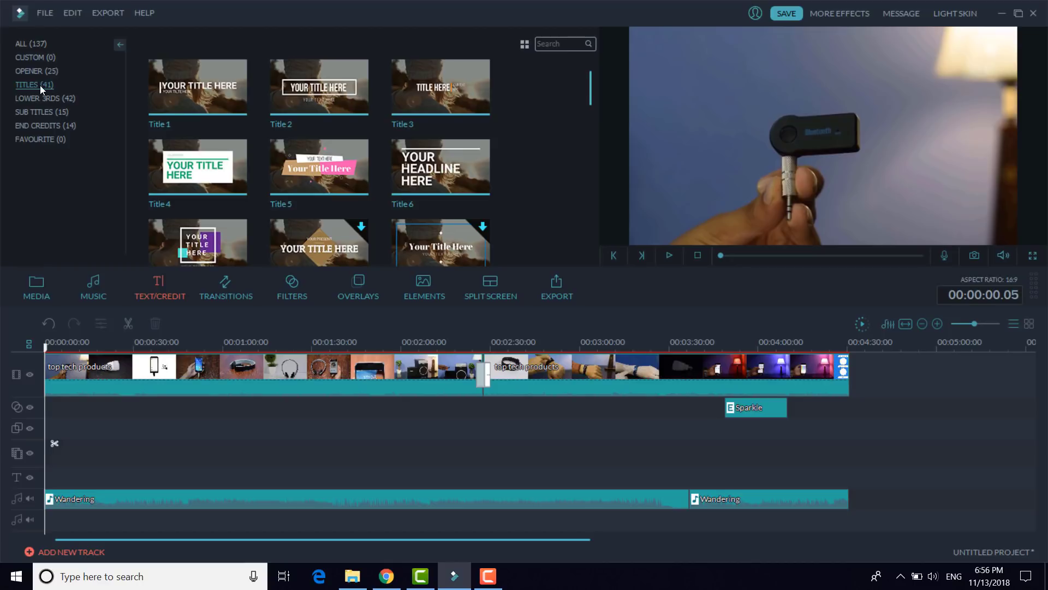
Preview the Title 10 and Title 5 templates in the Titles grid
{"action": "scroll", "coordinate": [356, 181], "scroll_direction": "down", "scroll_amount": 2}
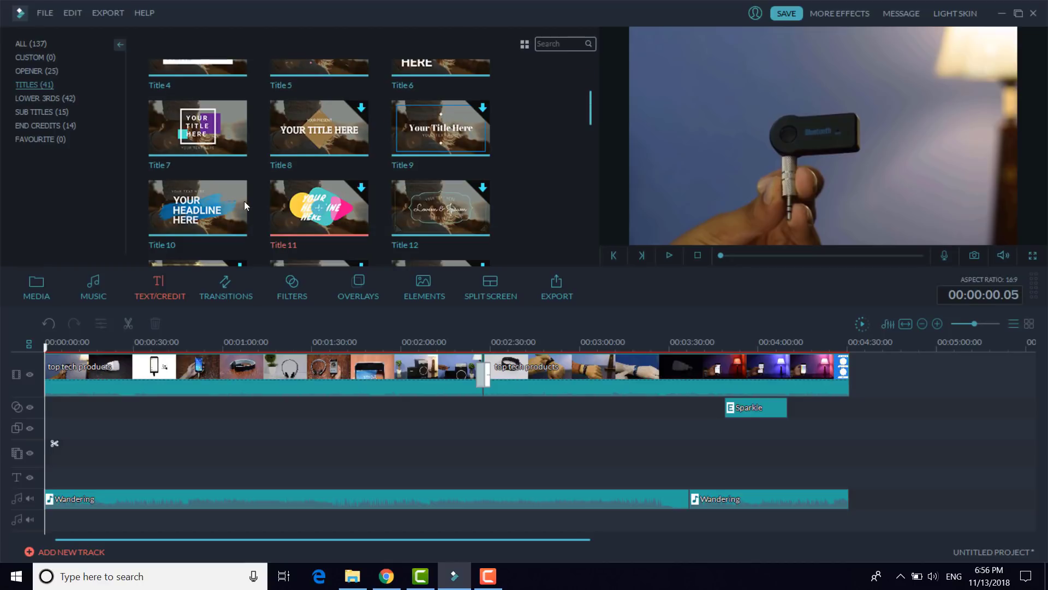
{"action": "left_click", "coordinate": [221, 193]}
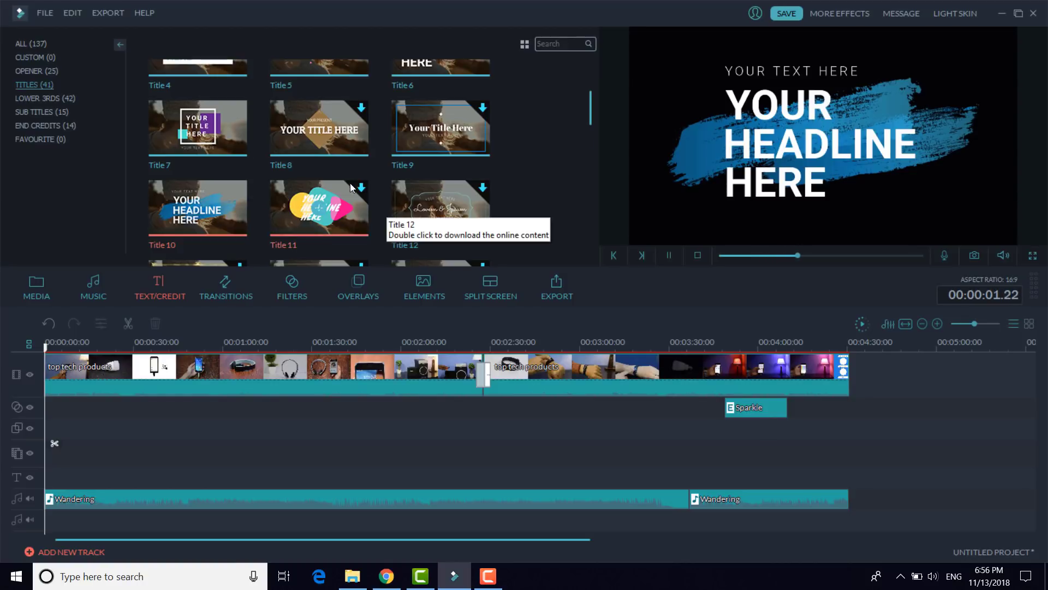
{"action": "left_click", "coordinate": [334, 199]}
{"action": "scroll", "coordinate": [334, 203], "scroll_direction": "up", "scroll_amount": 2}
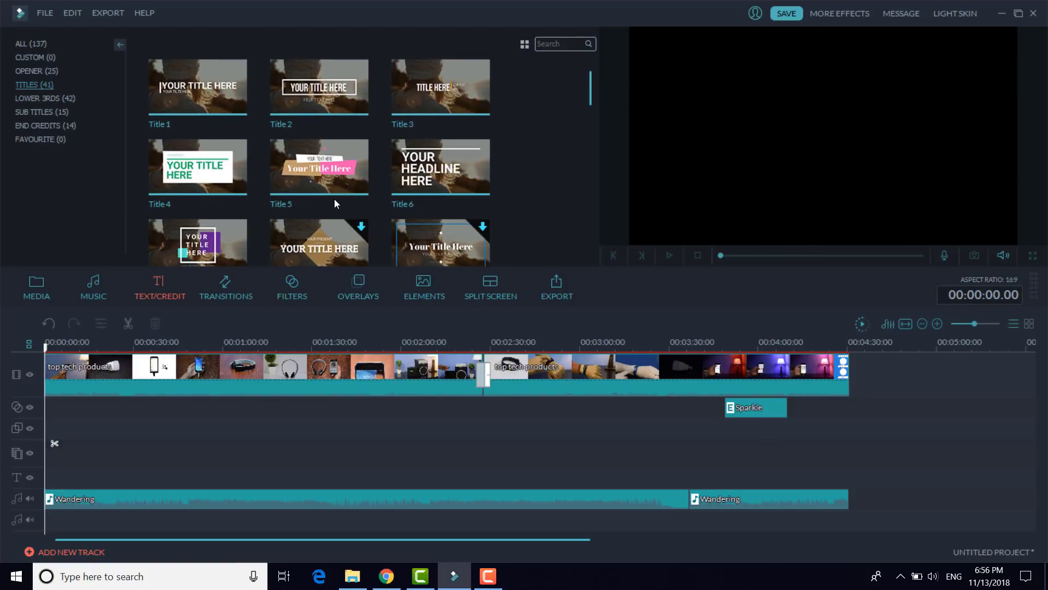
{"action": "left_click", "coordinate": [330, 176]}
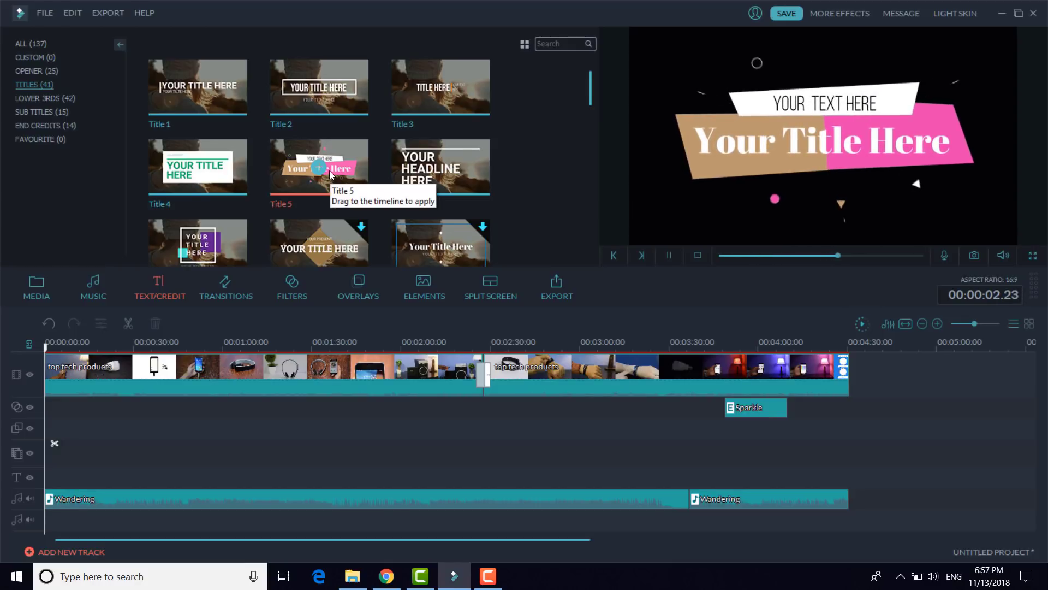
{"action": "scroll", "coordinate": [384, 187], "scroll_direction": "down", "scroll_amount": 6}
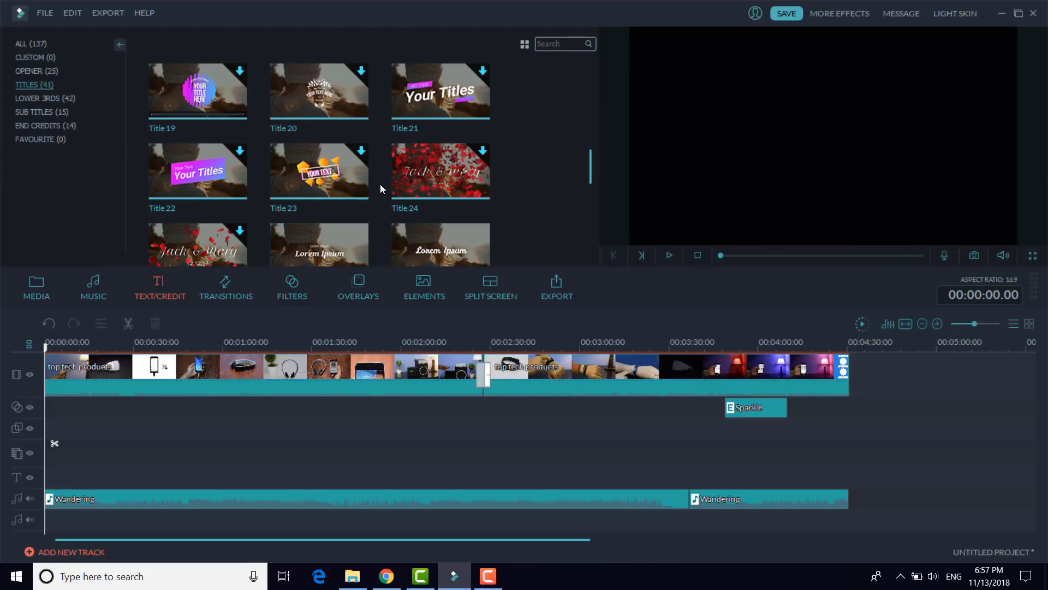
{"action": "scroll", "coordinate": [380, 184], "scroll_direction": "up", "scroll_amount": 5}
{"action": "scroll", "coordinate": [379, 184], "scroll_direction": "down", "scroll_amount": 2}
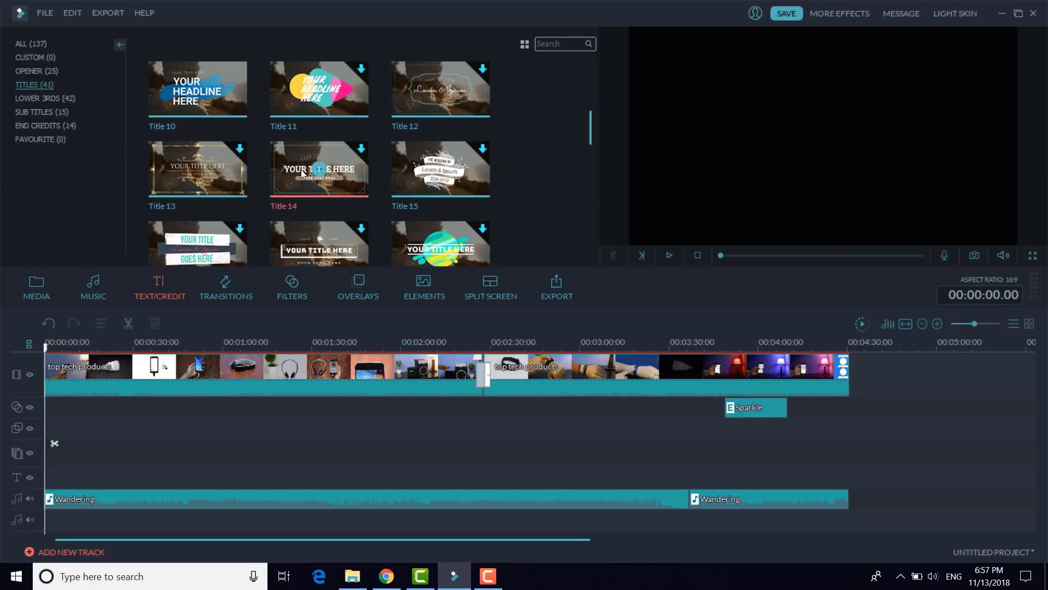
Add Title 10 to the title track at about 10 seconds
{"action": "left_click_drag", "start_coordinate": [220, 91], "coordinate": [156, 384]}
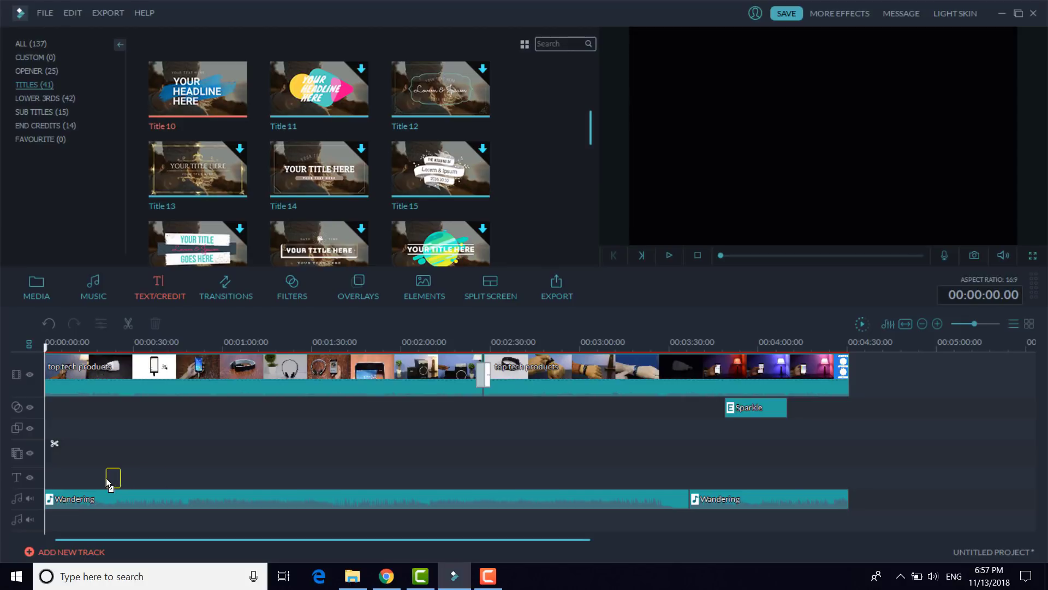
{"action": "left_click_drag", "start_coordinate": [91, 482], "coordinate": [90, 482]}
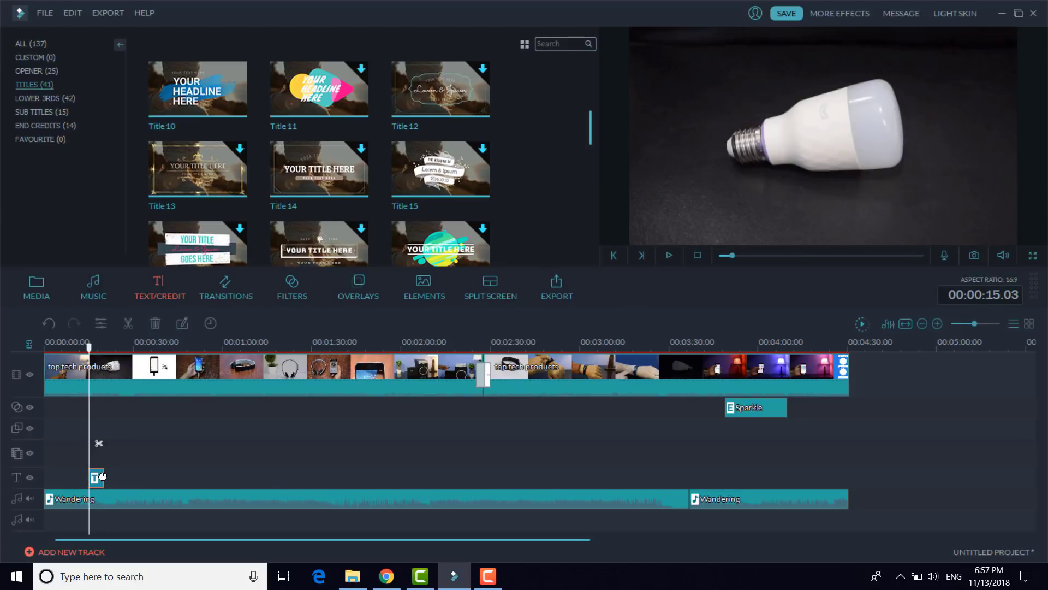
{"action": "left_click_drag", "start_coordinate": [98, 478], "coordinate": [86, 481]}
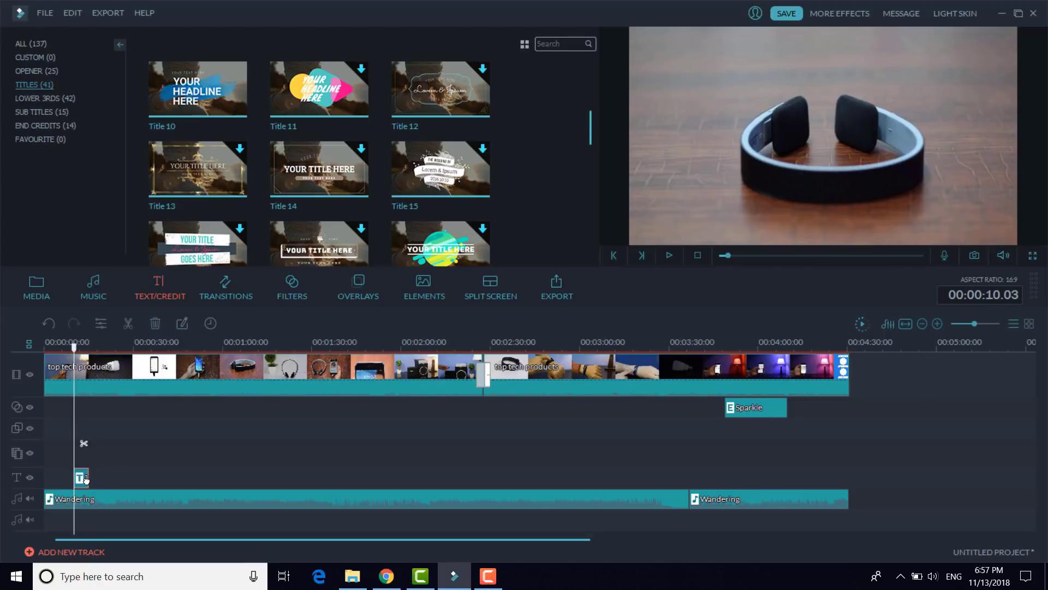
Replace YOUR and HEADLINE with the person's first and last name
{"action": "double_click", "coordinate": [86, 478]}
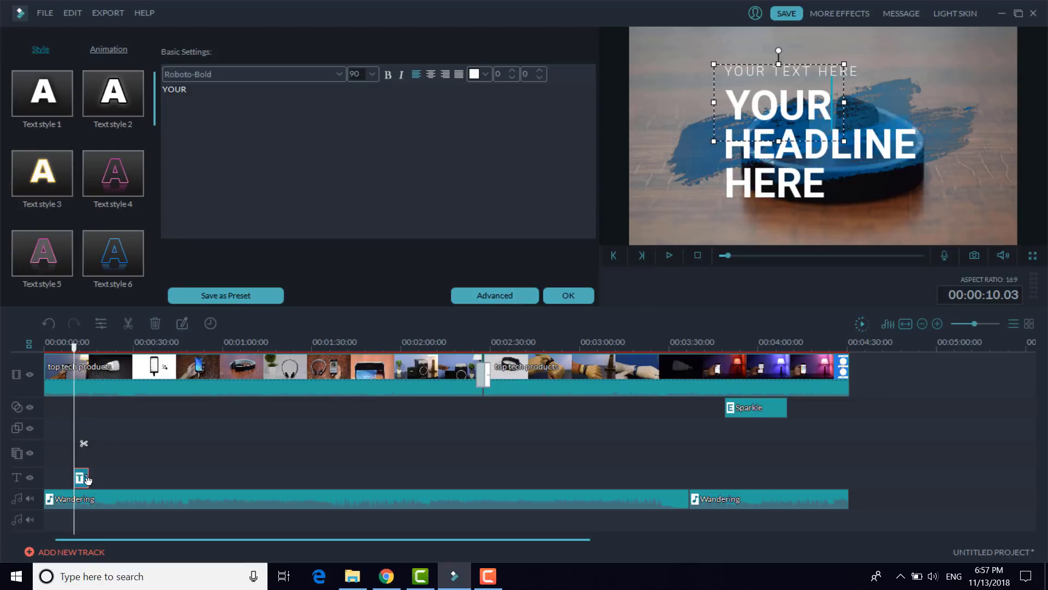
{"action": "double_click", "coordinate": [207, 90]}
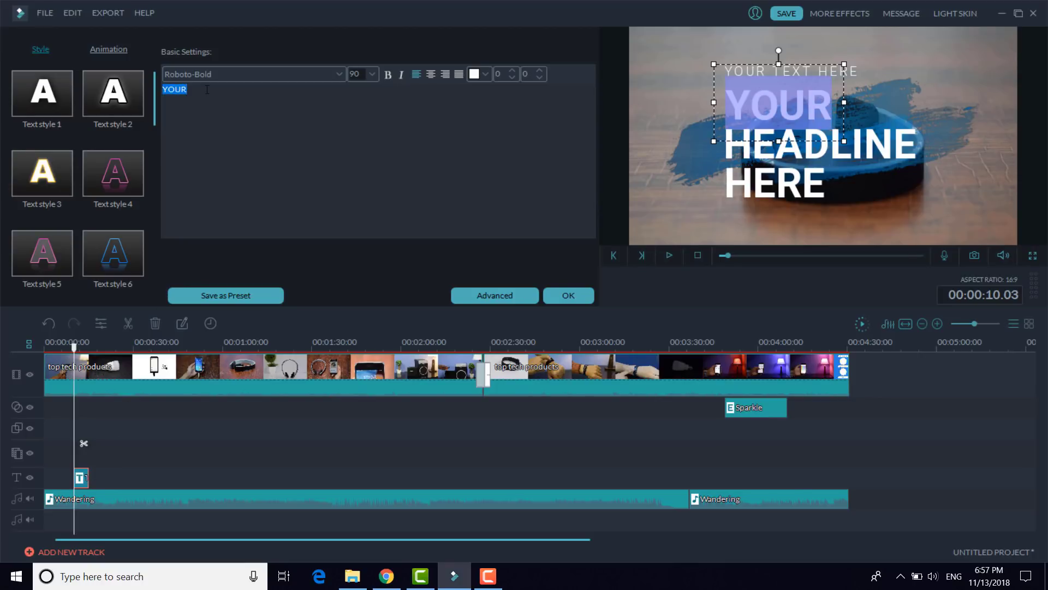
{"action": "type", "text": "FAHED"}
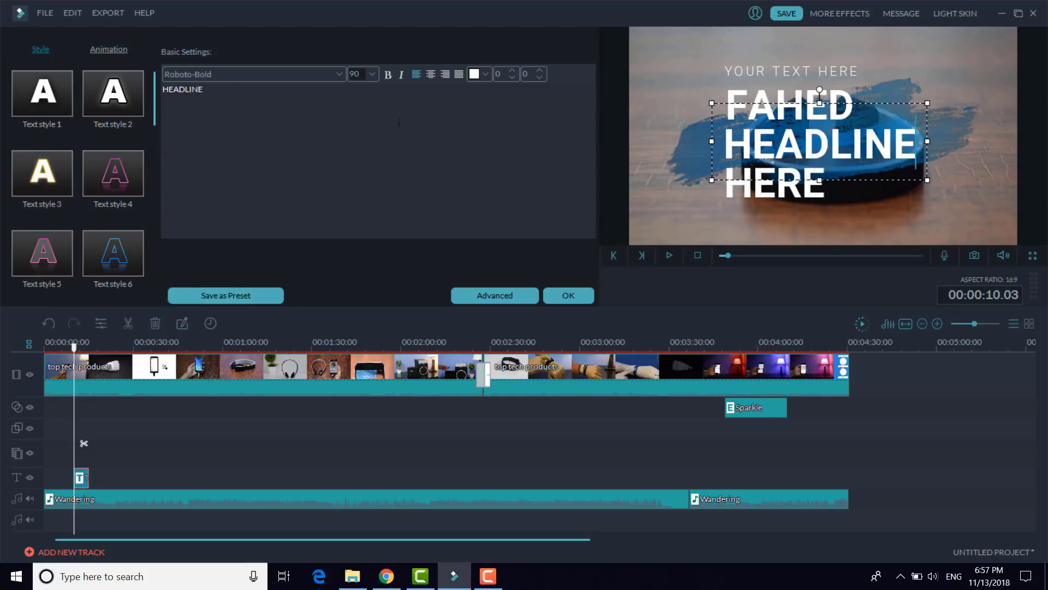
{"action": "left_click", "coordinate": [918, 138]}
{"action": "left_click_drag", "start_coordinate": [210, 92], "coordinate": [163, 96]}
{"action": "type", "text": "ZAMAN"}
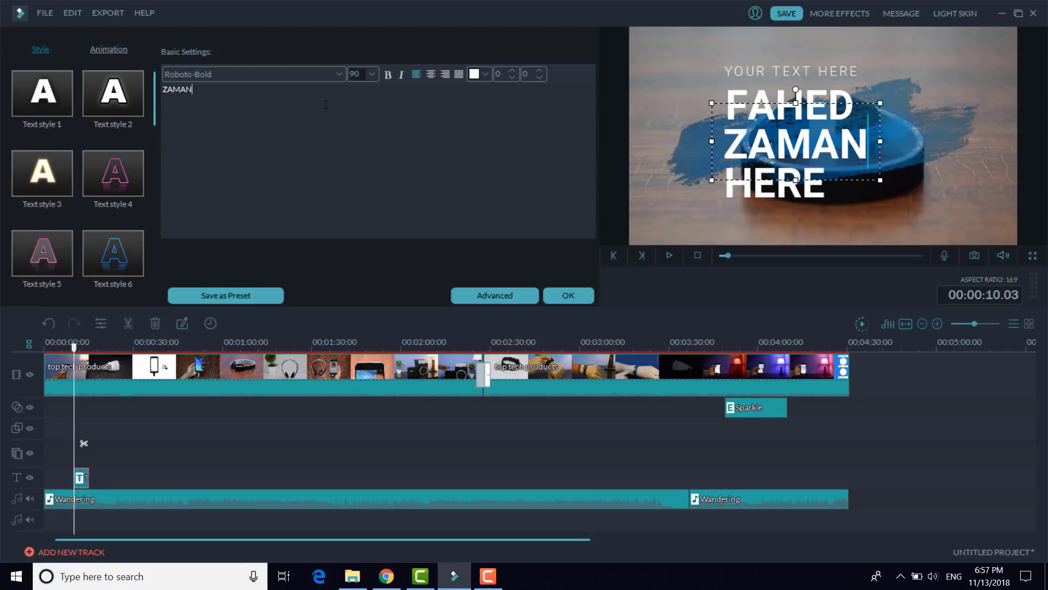
Delete the HERE line and the top text line, then confirm the title edits
{"action": "left_click", "coordinate": [824, 194]}
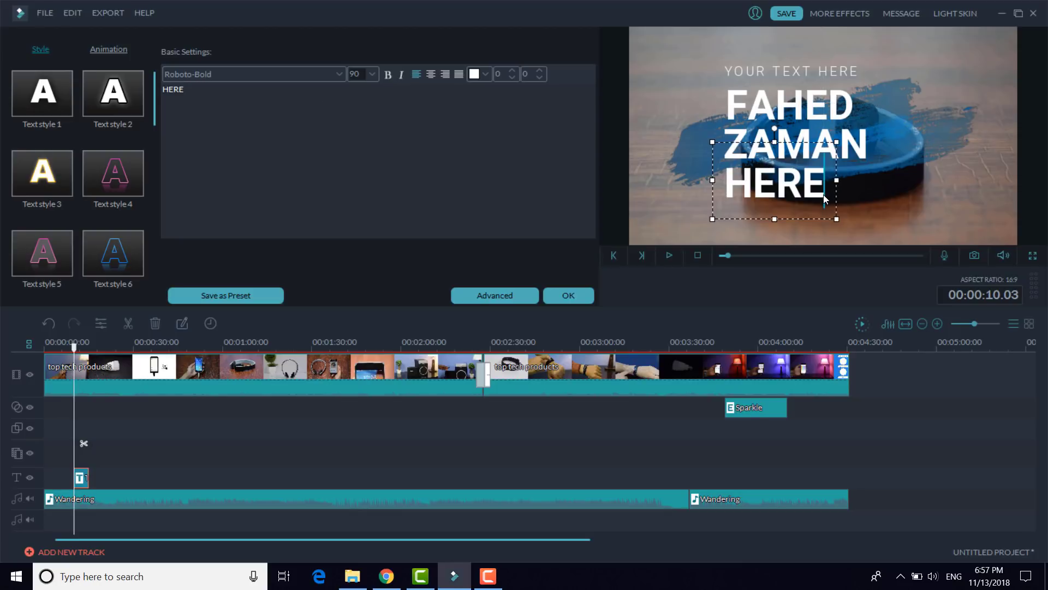
{"action": "key", "text": "ctrl+a"}
{"action": "key", "text": "BackSpace"}
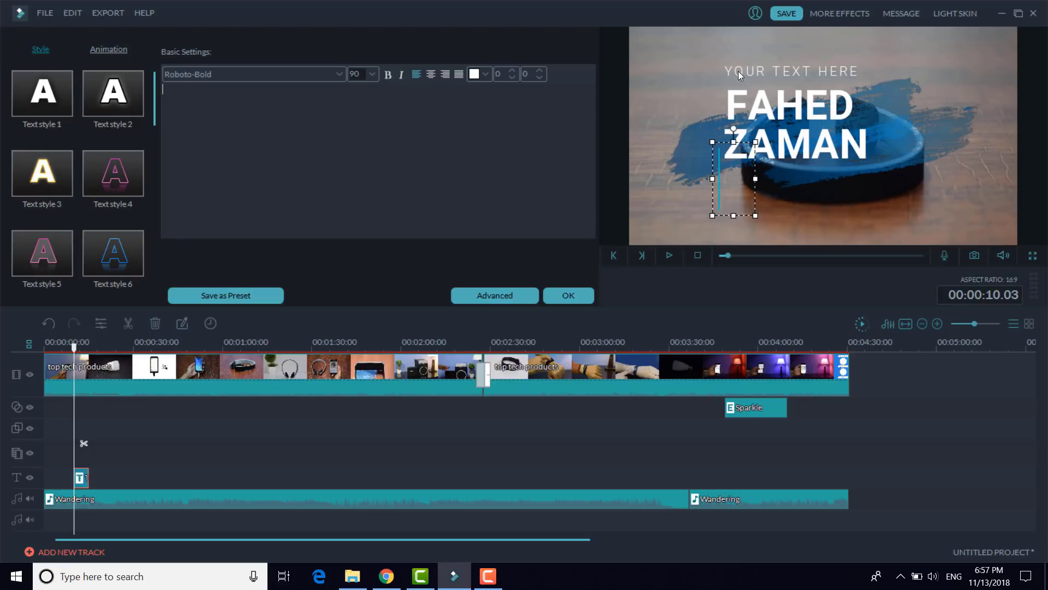
{"action": "left_click", "coordinate": [738, 71]}
{"action": "key", "text": "BackSpace"}
{"action": "key", "text": "ctrl+a"}
{"action": "key", "text": "BackSpace"}
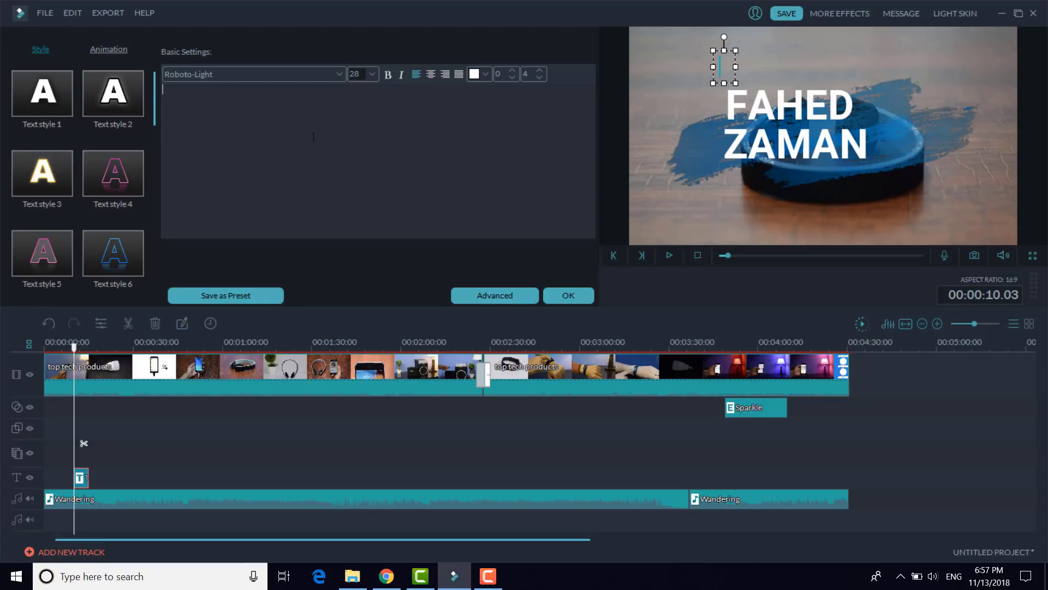
{"action": "left_click", "coordinate": [558, 289]}
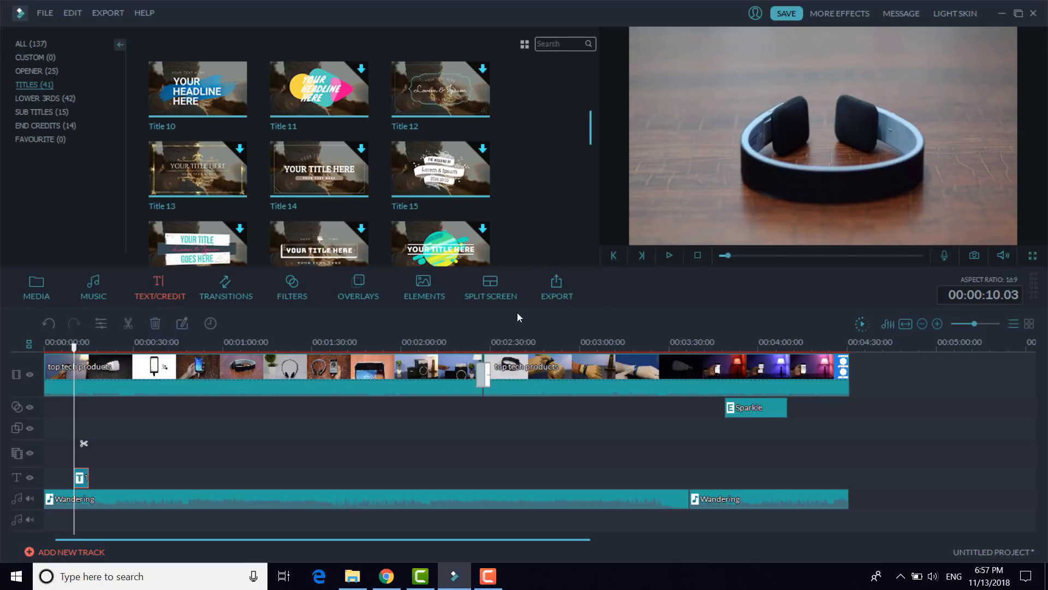
Play back to check the name title, nudge it slightly later, and move the playhead to about 01:15
{"action": "left_click", "coordinate": [669, 259]}
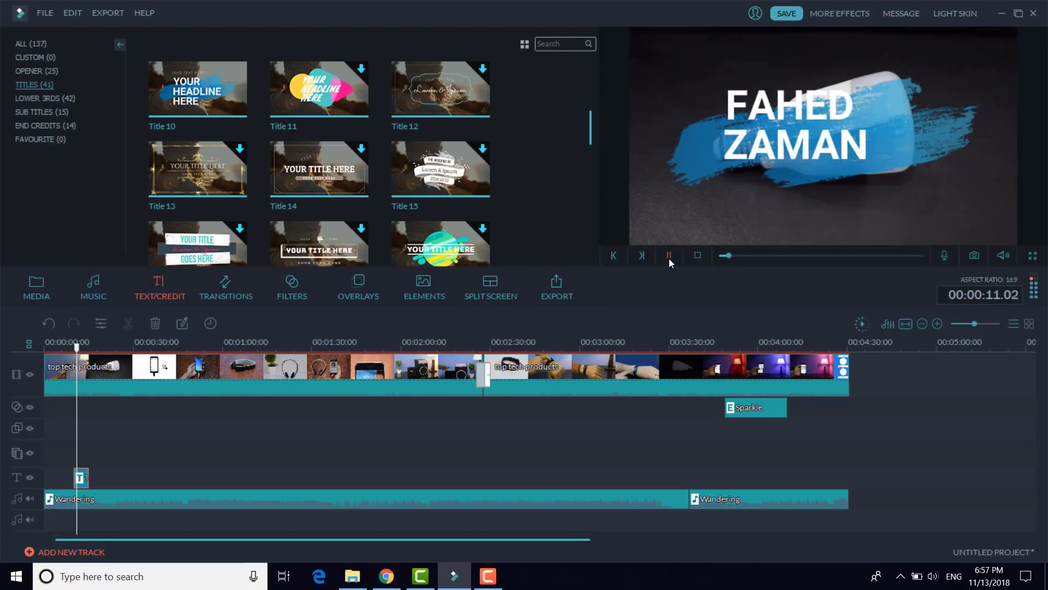
{"action": "left_click", "coordinate": [669, 258]}
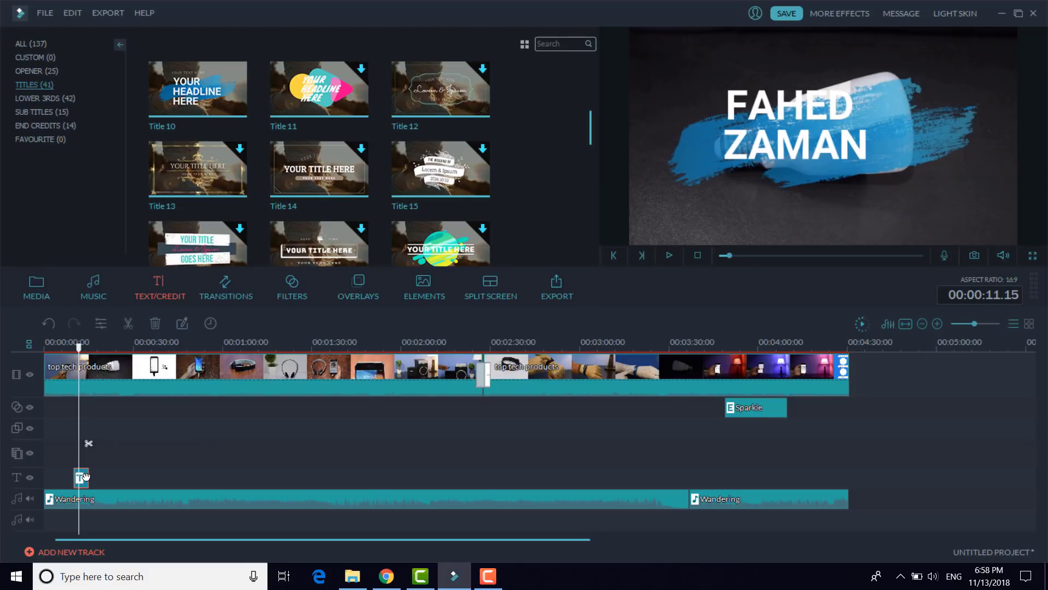
{"action": "left_click_drag", "start_coordinate": [84, 478], "coordinate": [89, 479]}
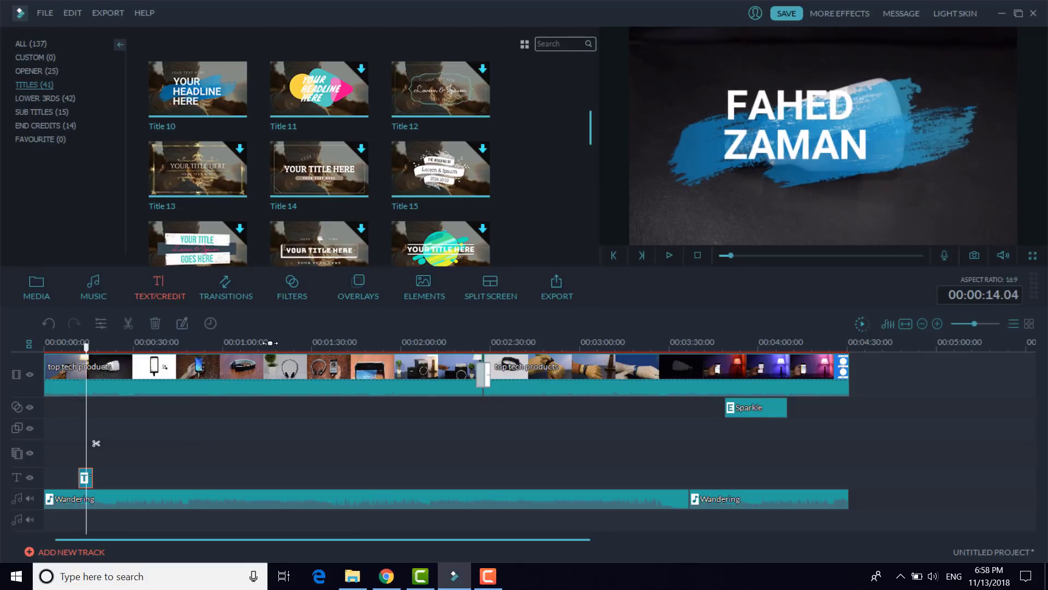
{"action": "left_click", "coordinate": [270, 343]}
{"action": "scroll", "coordinate": [381, 134], "scroll_direction": "up", "scroll_amount": 5}
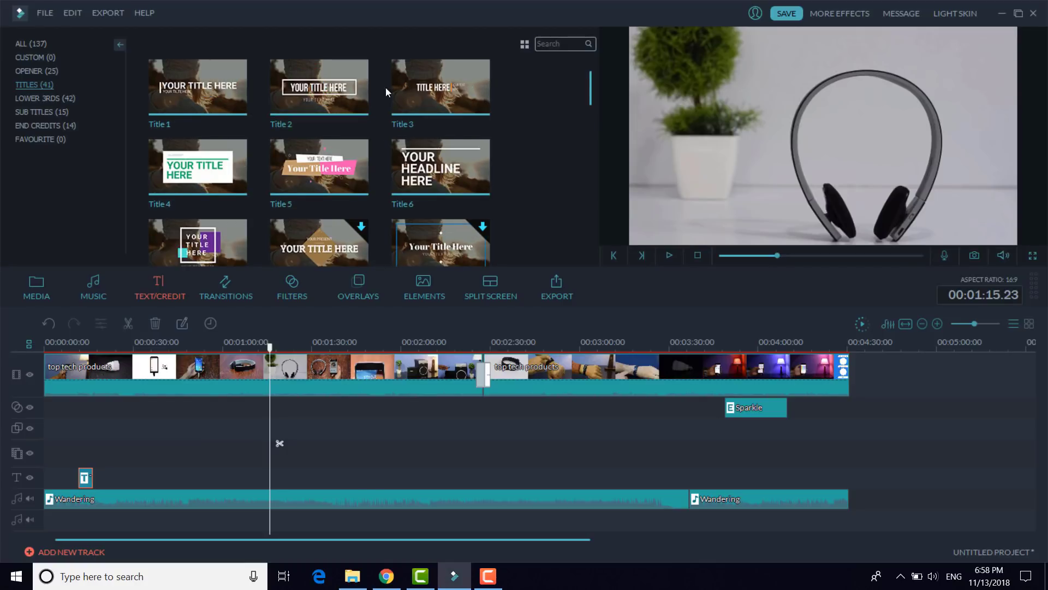
Place the LowerThirds 3 preset on the title track at the playhead
{"action": "left_click", "coordinate": [51, 97]}
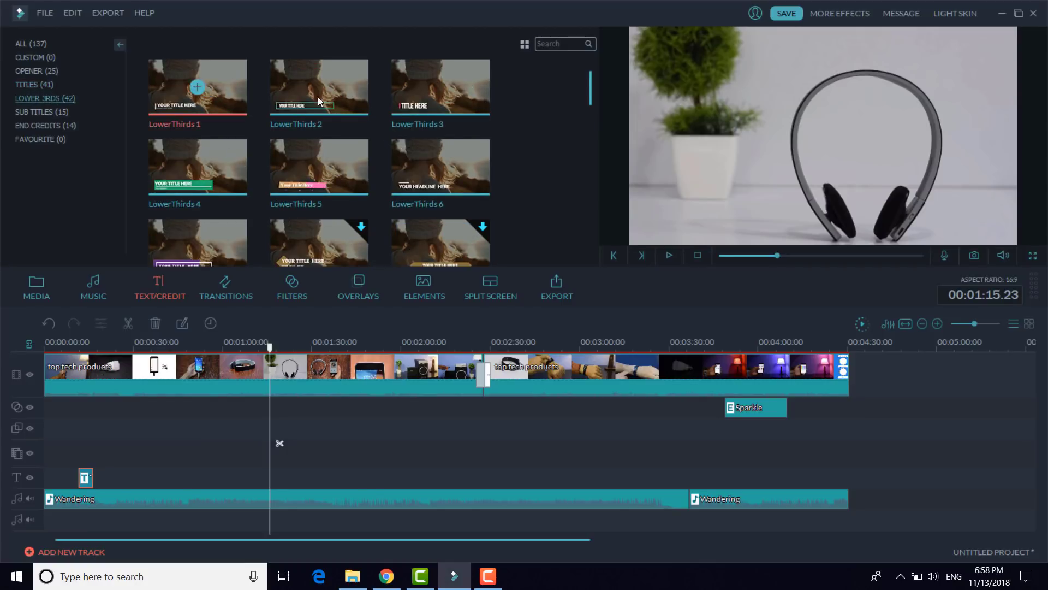
{"action": "left_click", "coordinate": [462, 92]}
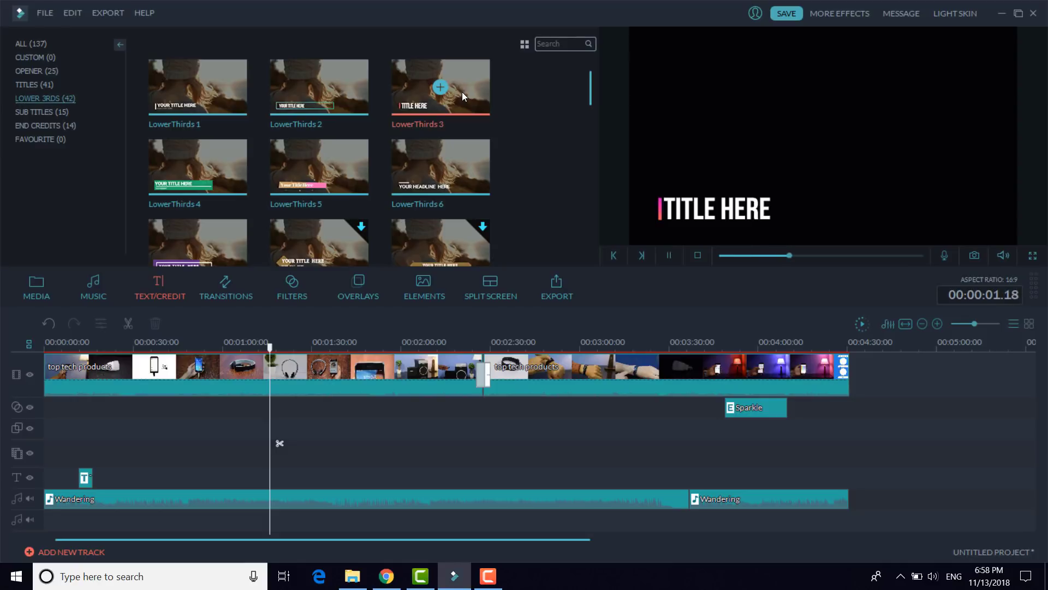
{"action": "left_click_drag", "start_coordinate": [462, 89], "coordinate": [271, 479]}
Enter the creator's name in the lower third, color it Dark Red, and play back
{"action": "double_click", "coordinate": [277, 478]}
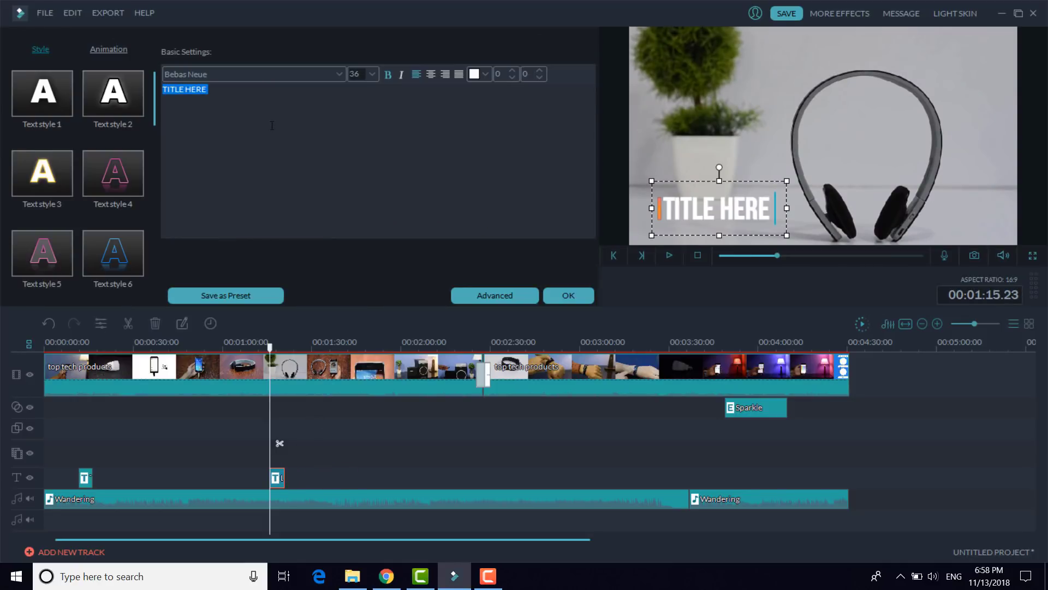
{"action": "type", "text": "FAHED ZAMAN"}
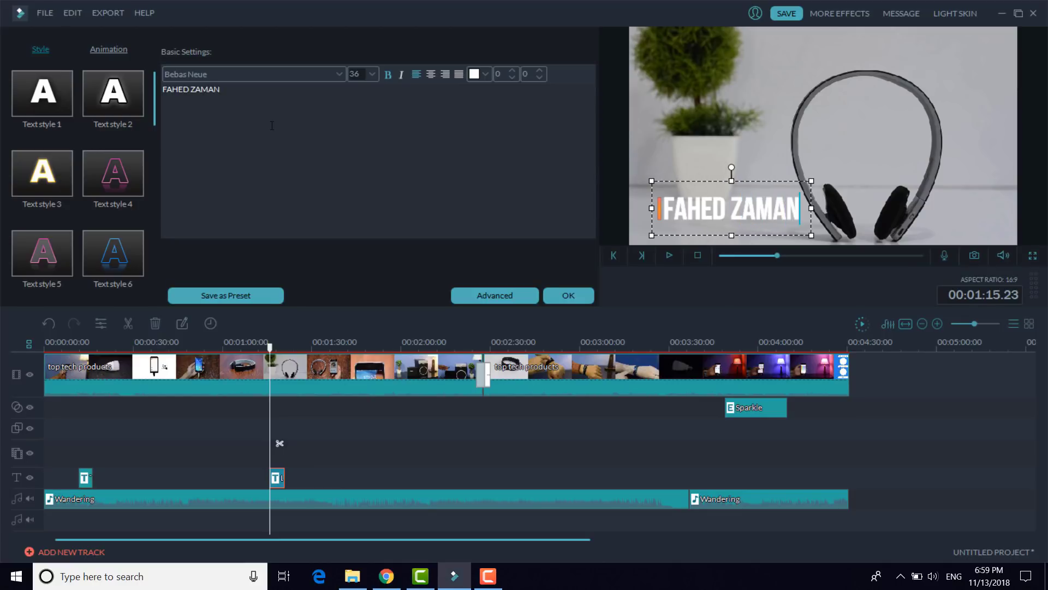
{"action": "left_click_drag", "start_coordinate": [272, 125], "coordinate": [147, 121]}
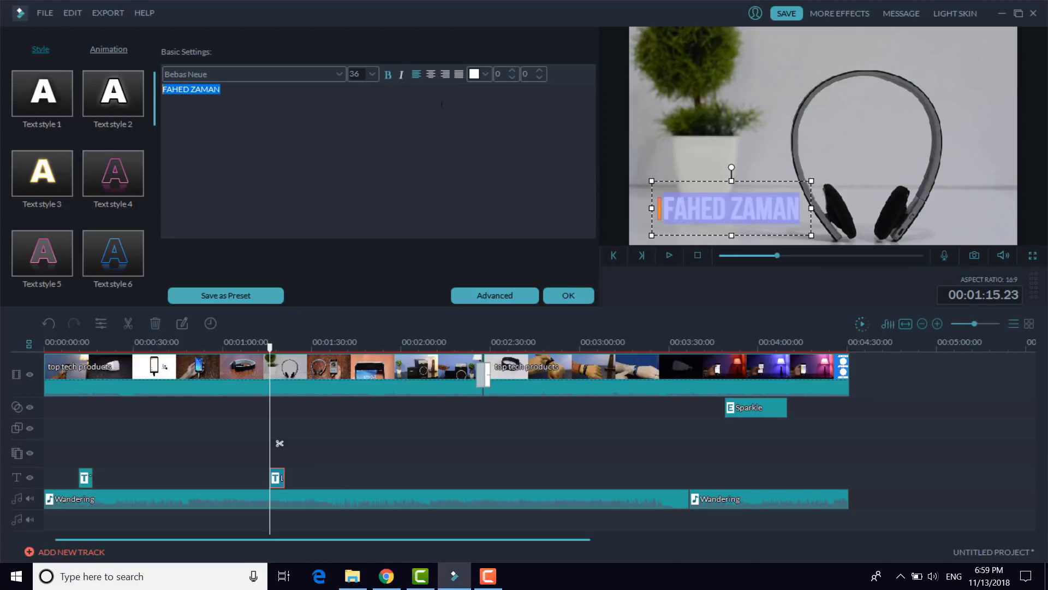
{"action": "left_click", "coordinate": [486, 75]}
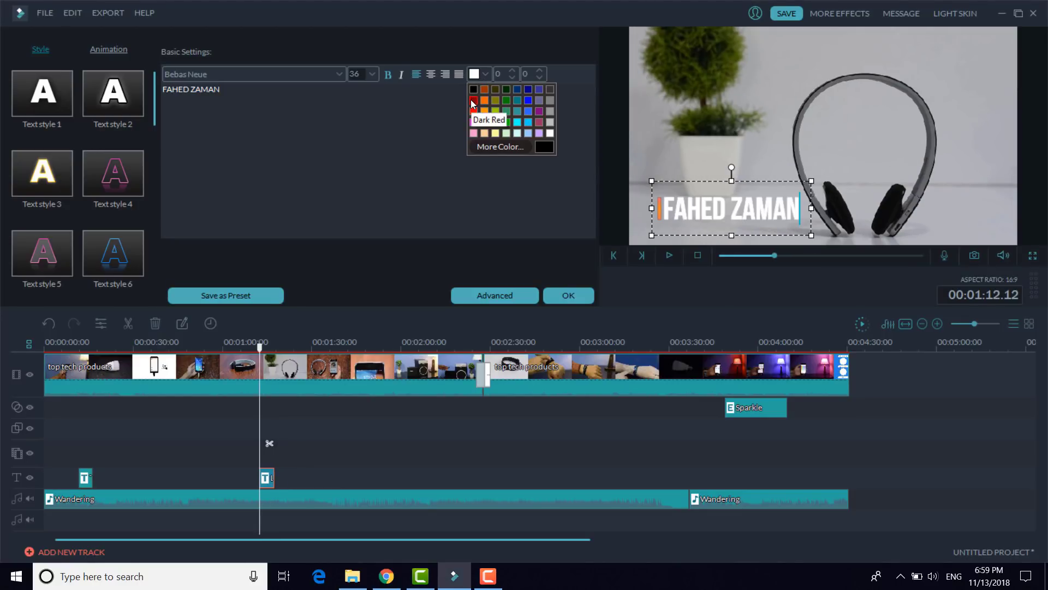
{"action": "left_click", "coordinate": [471, 100]}
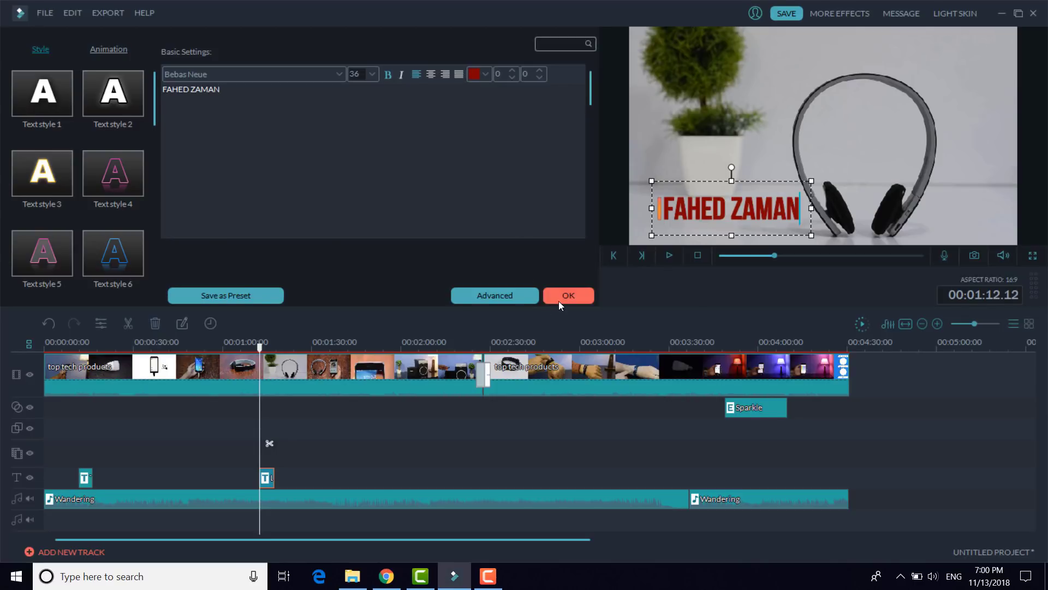
{"action": "left_click", "coordinate": [558, 299]}
{"action": "left_click", "coordinate": [666, 258]}
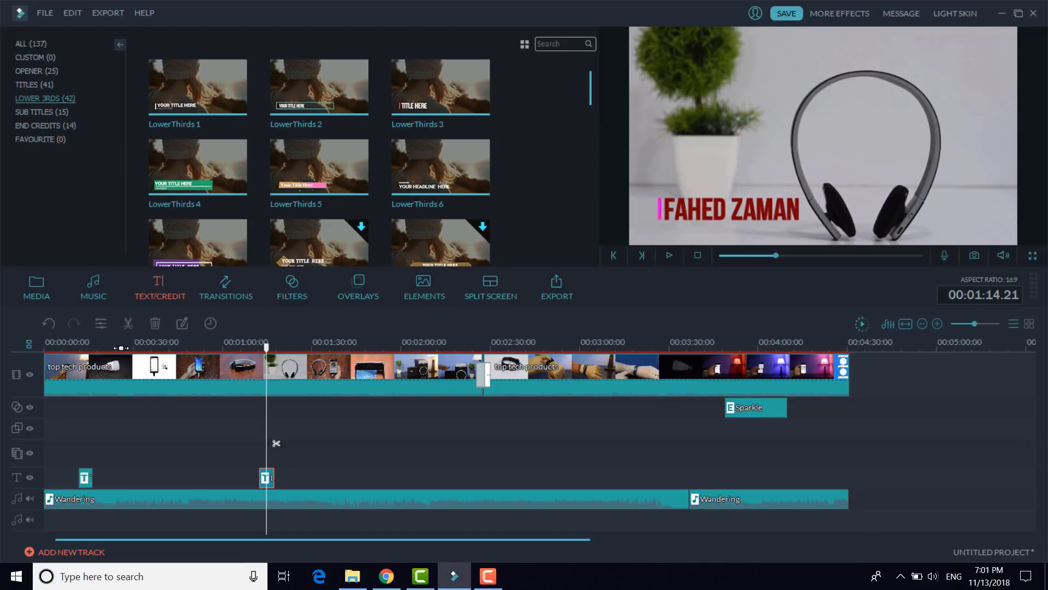
Launch Record PC Screen from the media album's Record options
{"action": "left_click", "coordinate": [50, 295]}
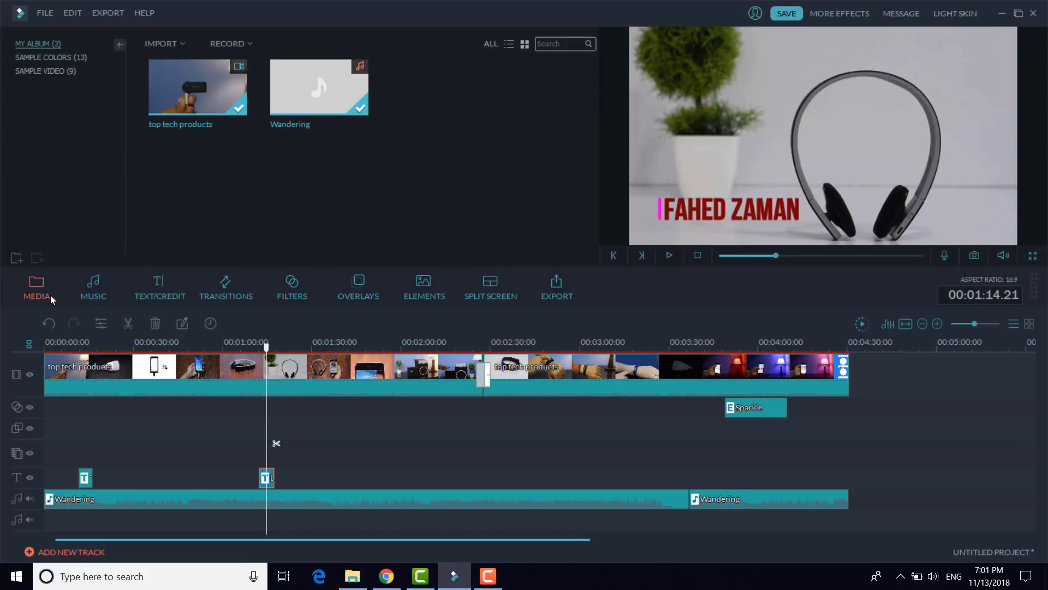
{"action": "left_click", "coordinate": [249, 46]}
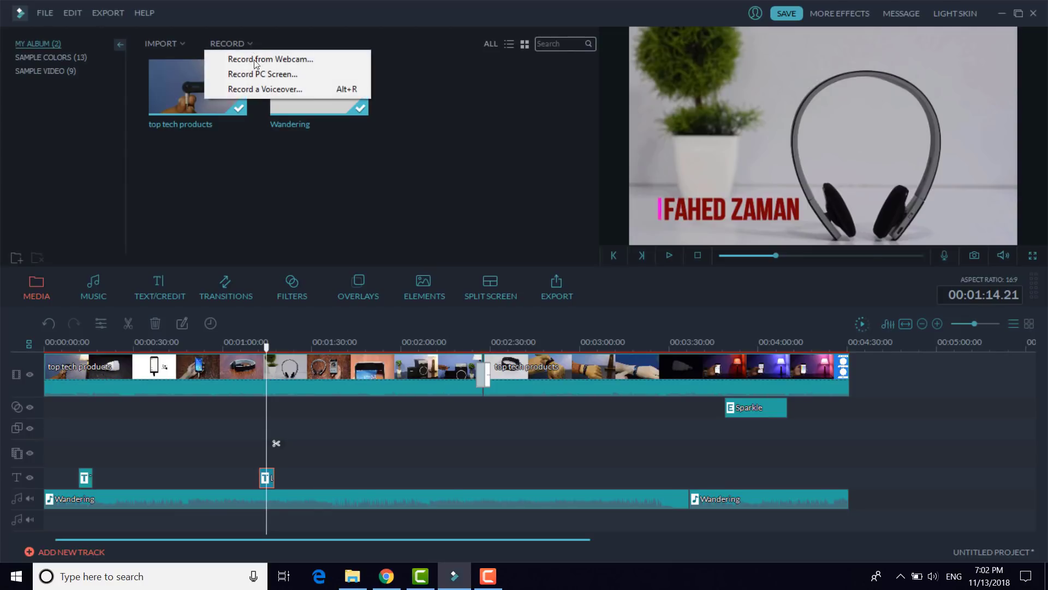
{"action": "left_click", "coordinate": [301, 75]}
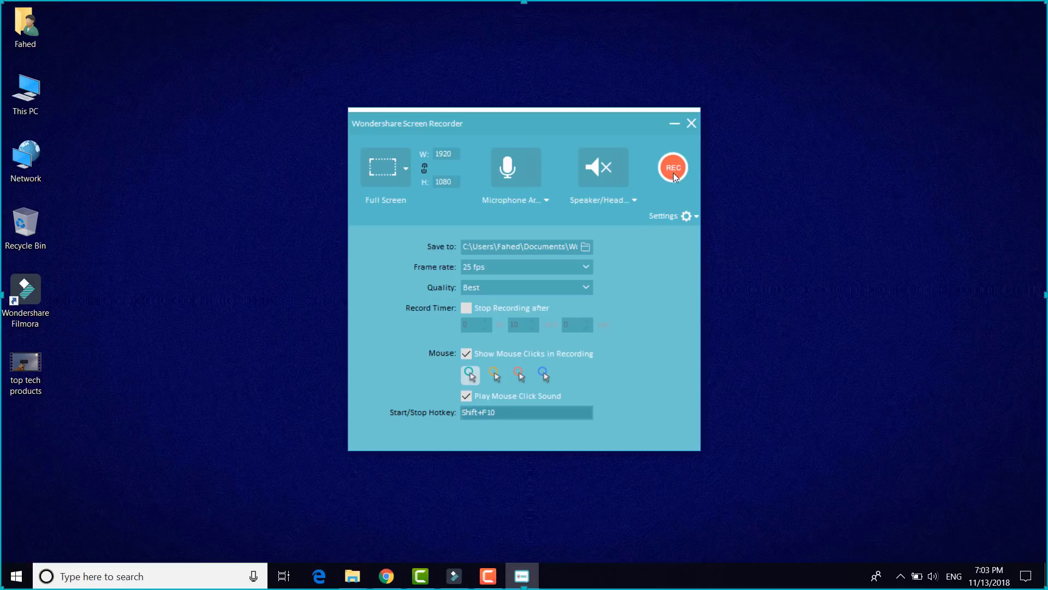
Record the screen, then stop and exit the recorder from its tray icon
{"action": "left_click", "coordinate": [673, 172]}
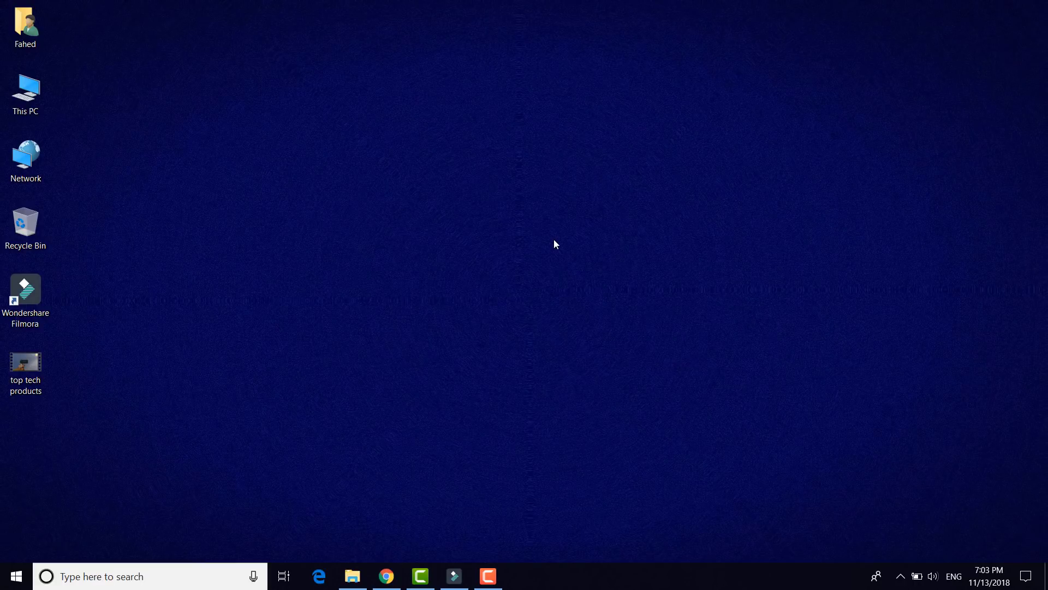
{"action": "left_click", "coordinate": [901, 576]}
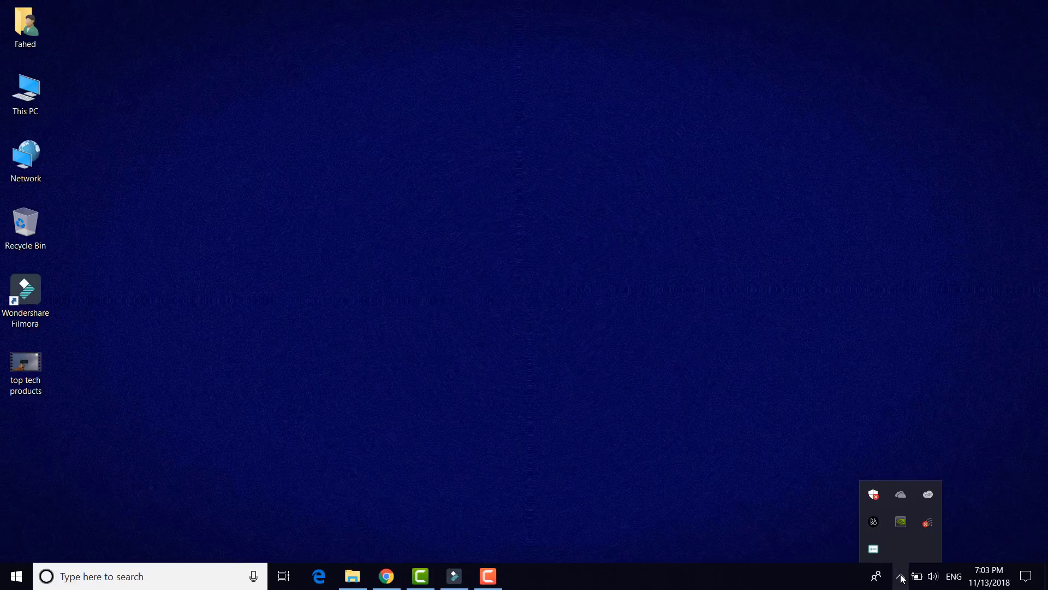
{"action": "right_click", "coordinate": [874, 548]}
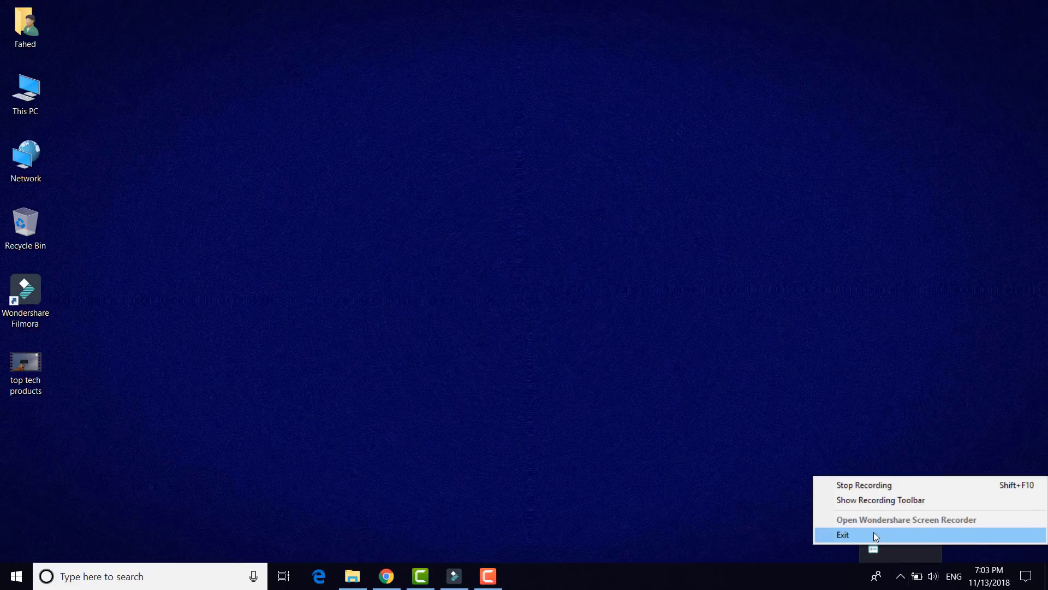
{"action": "left_click", "coordinate": [875, 535]}
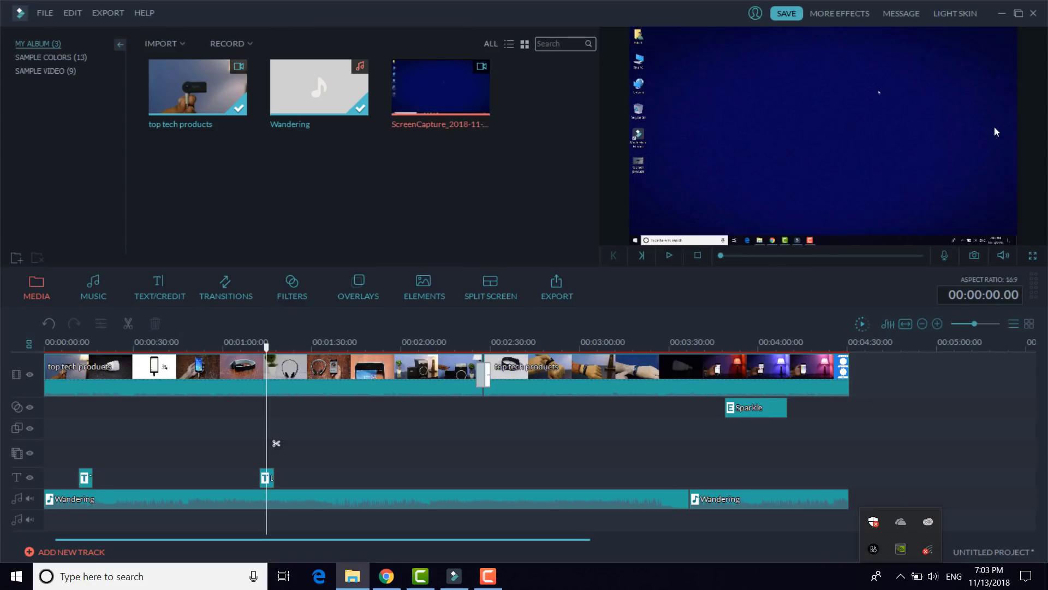
{"action": "left_click", "coordinate": [1019, 13]}
{"action": "left_click", "coordinate": [956, 31]}
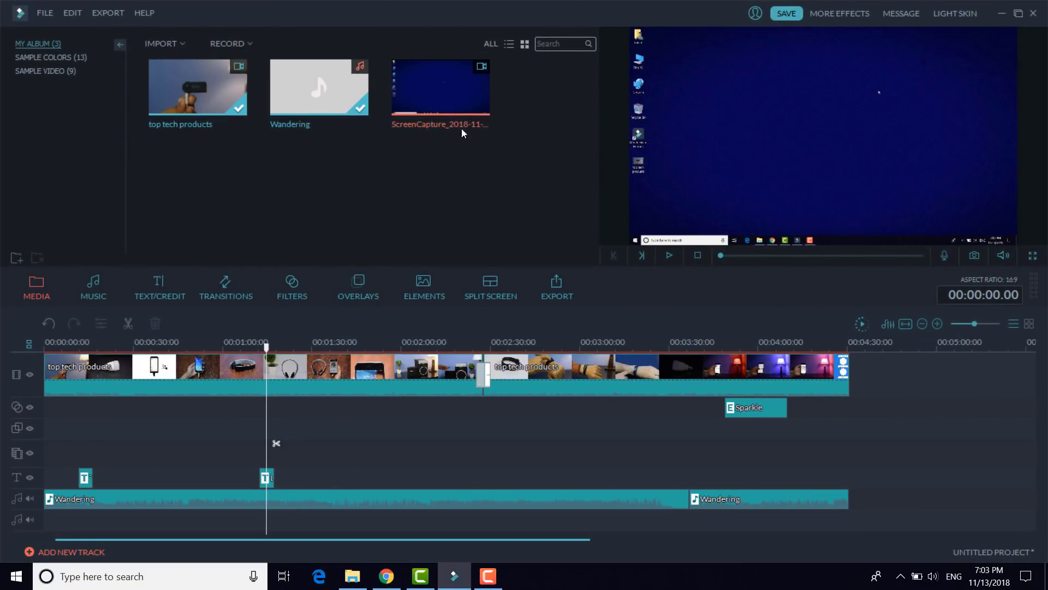
{"action": "mouse_move", "coordinate": [453, 112]}
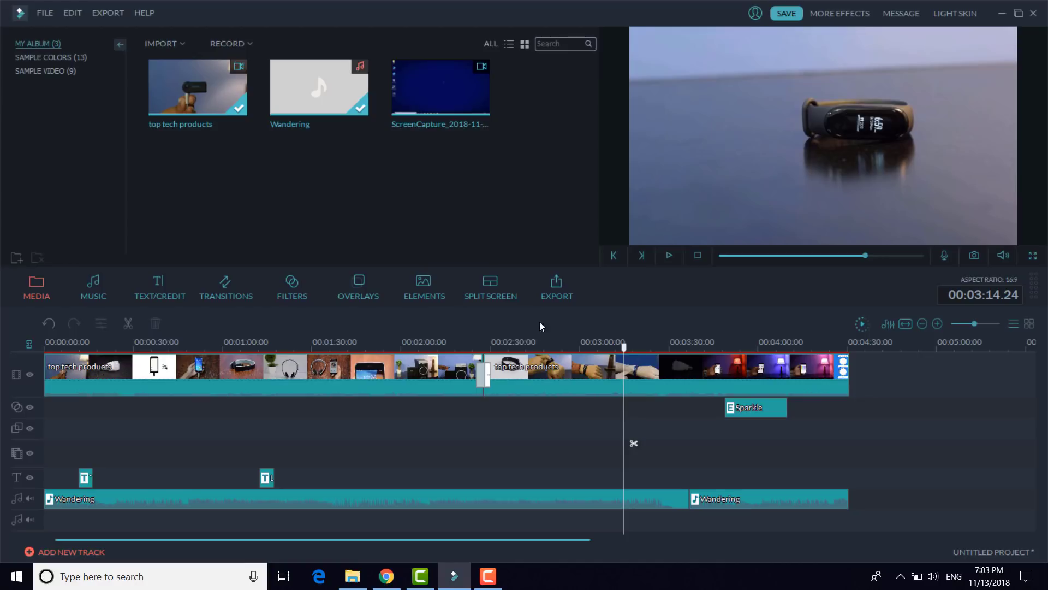
{"action": "left_click", "coordinate": [555, 292]}
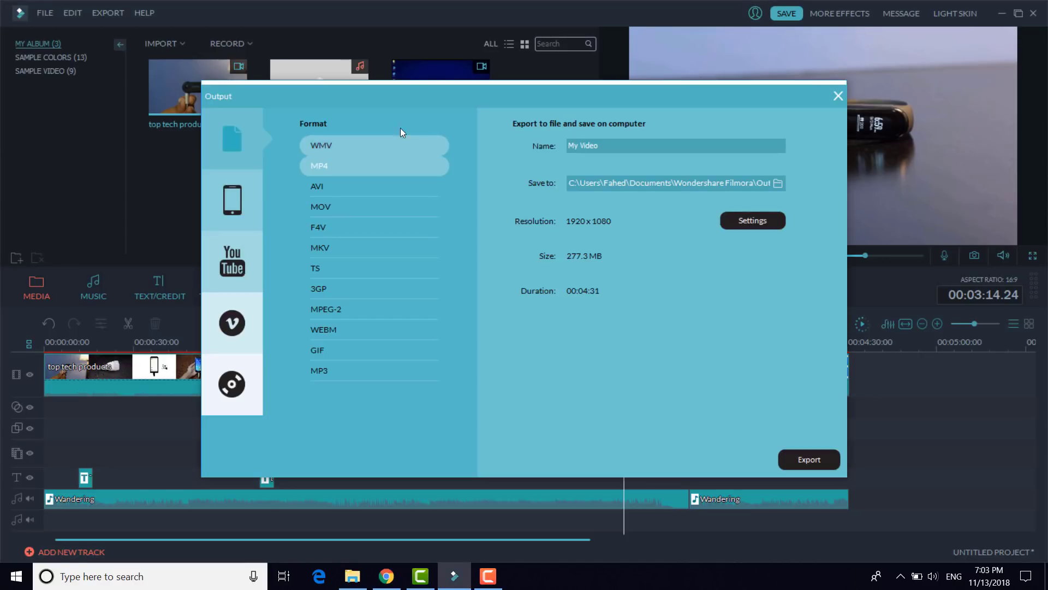
Review the WMV, device and YouTube options, then export My Video as a local MP4
{"action": "left_click", "coordinate": [391, 144]}
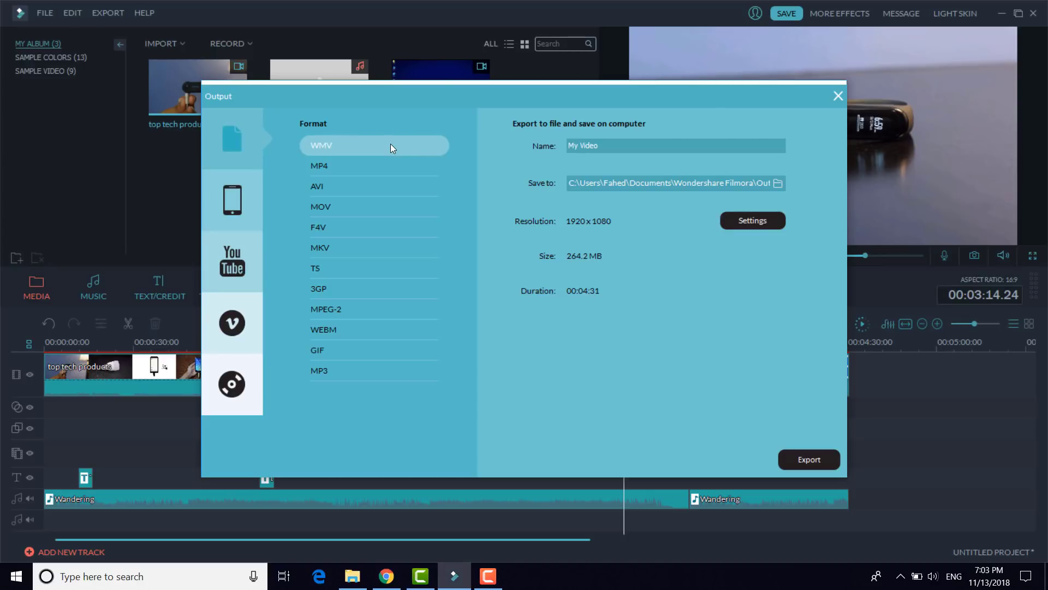
{"action": "left_click", "coordinate": [378, 172]}
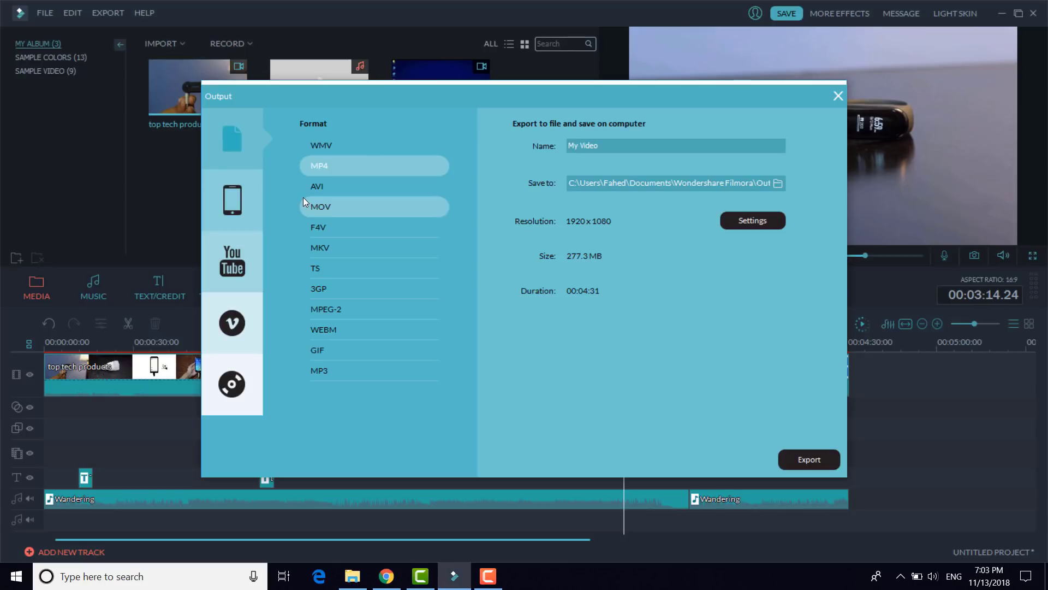
{"action": "left_click", "coordinate": [255, 202]}
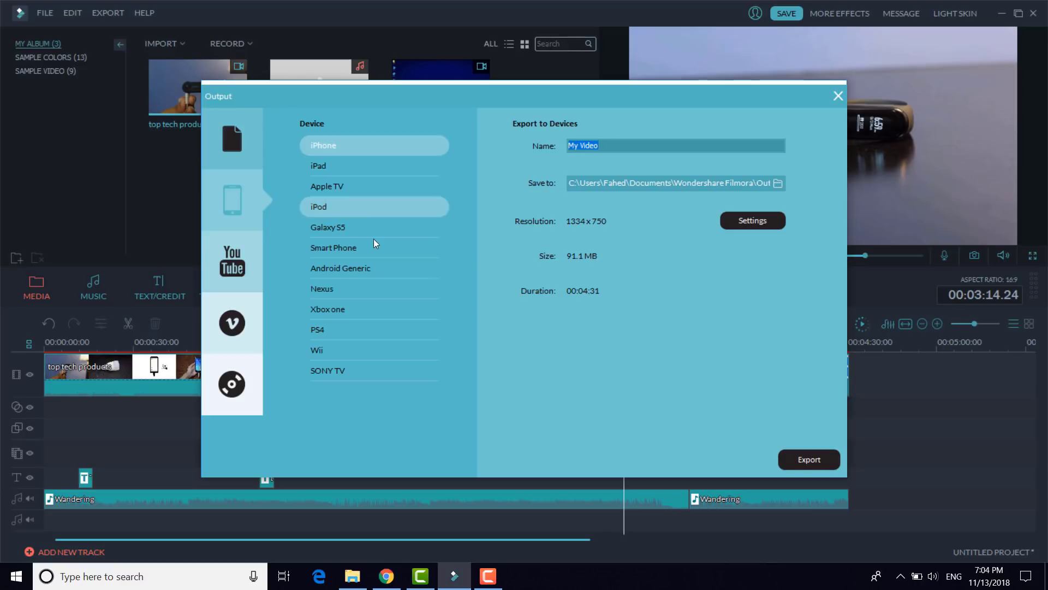
{"action": "left_click", "coordinate": [251, 271]}
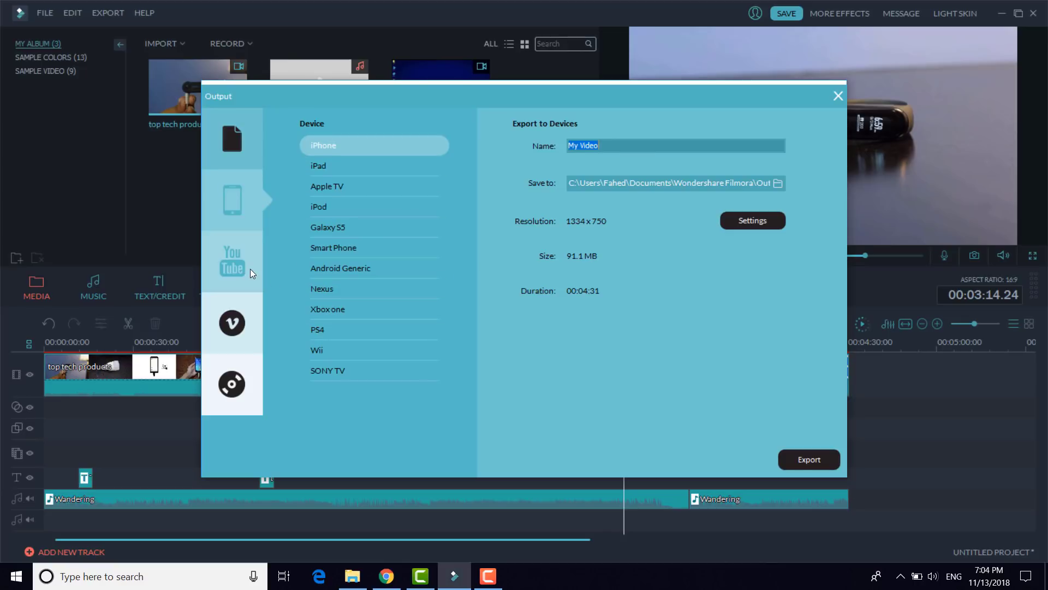
{"action": "left_click", "coordinate": [237, 146]}
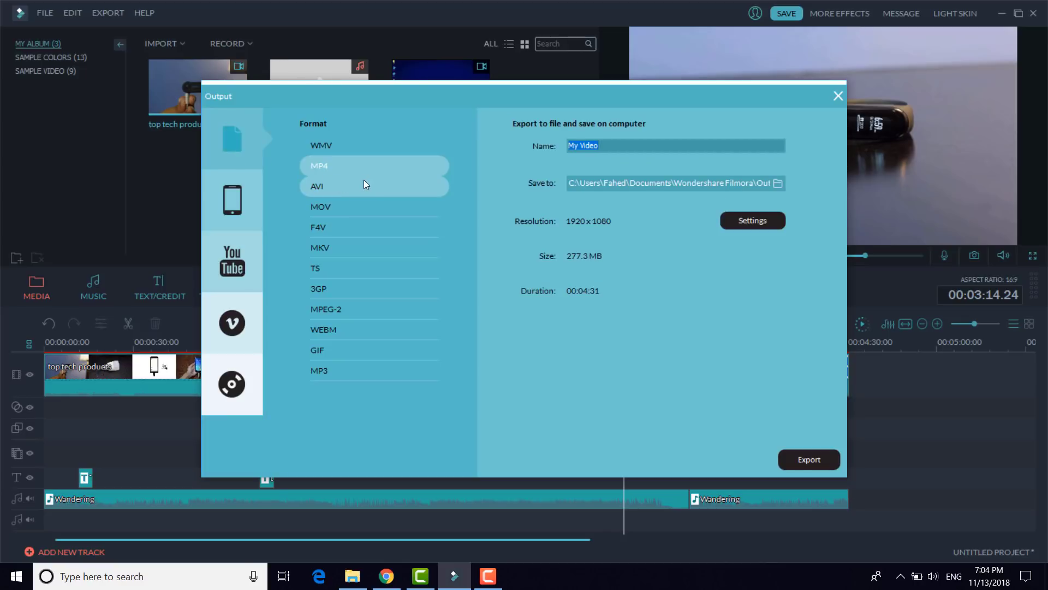
{"action": "left_click", "coordinate": [616, 146]}
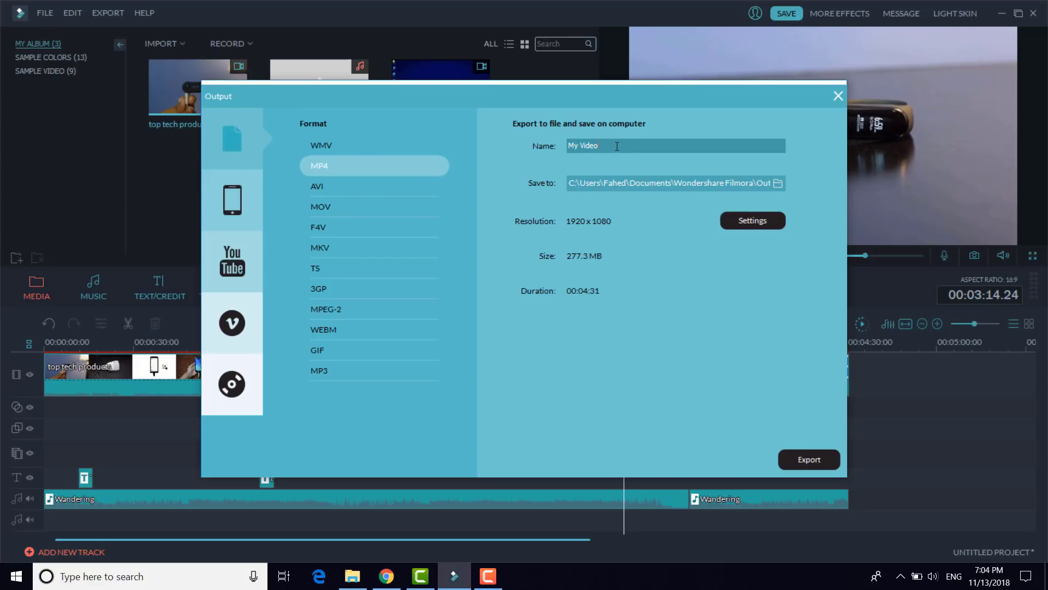
{"action": "left_click", "coordinate": [815, 462]}
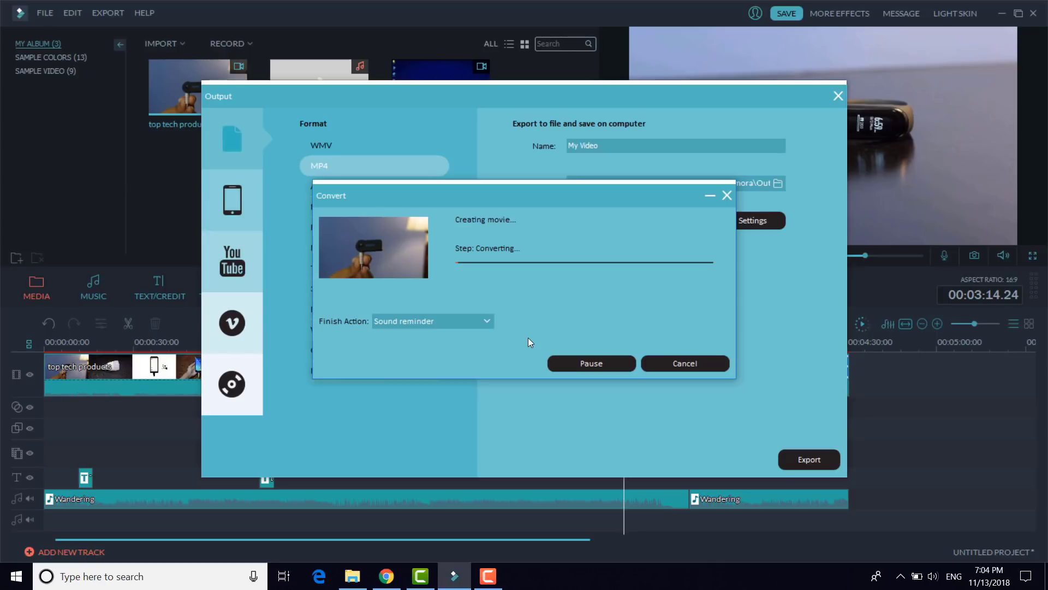